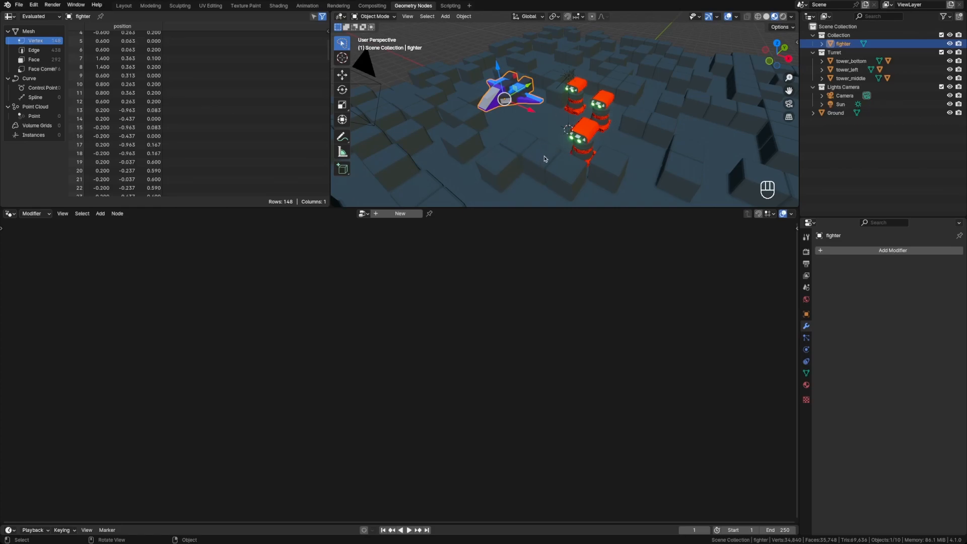
- Add a Track To constraint to the fighter with weapon_blaster.002 as its target
middle_click_drag(541, 142, 524, 96)
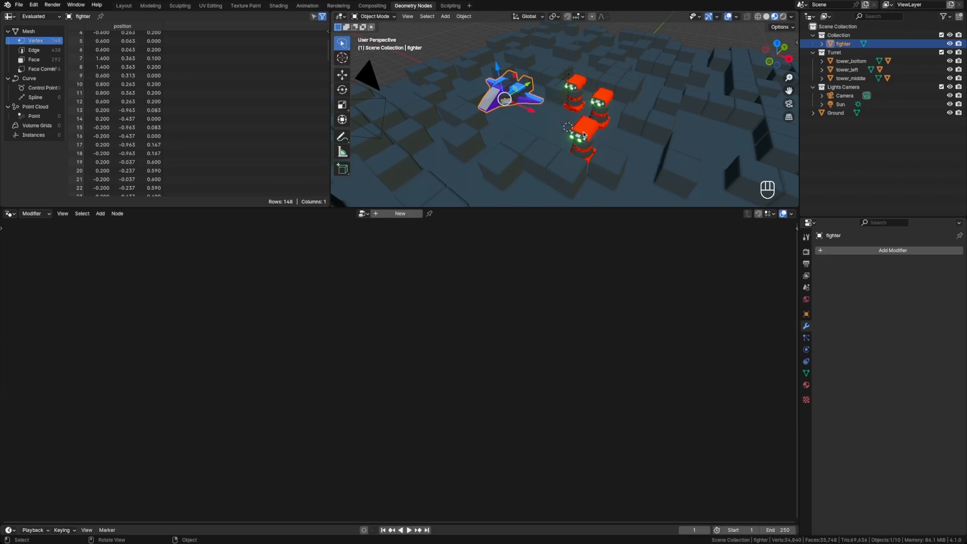
middle_click_drag(596, 128, 541, 124)
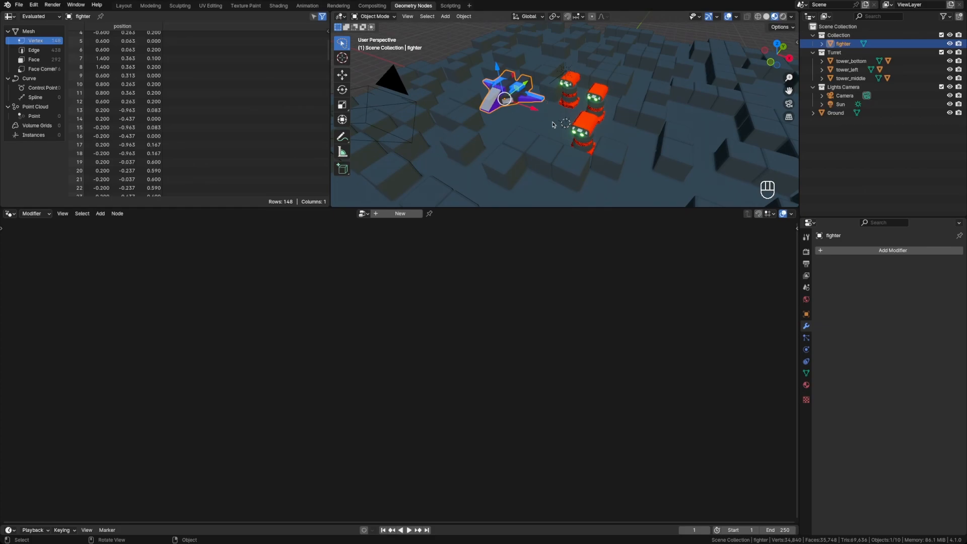
left_click(806, 361)
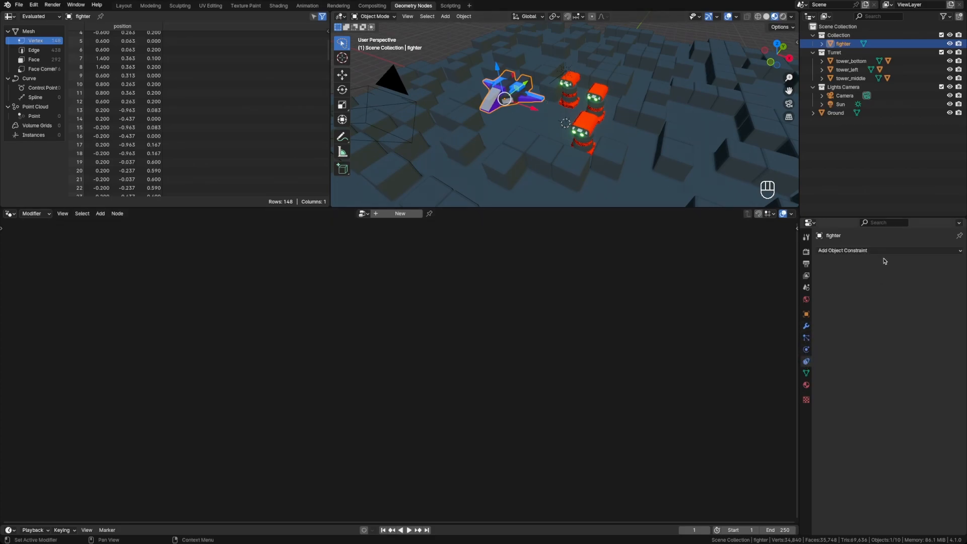
left_click(857, 251)
left_click(879, 311)
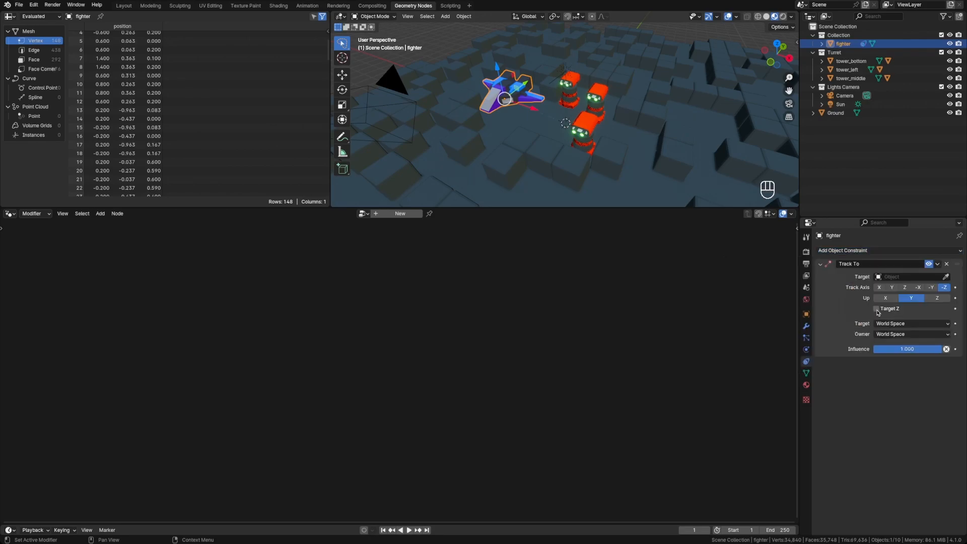
left_click(946, 276)
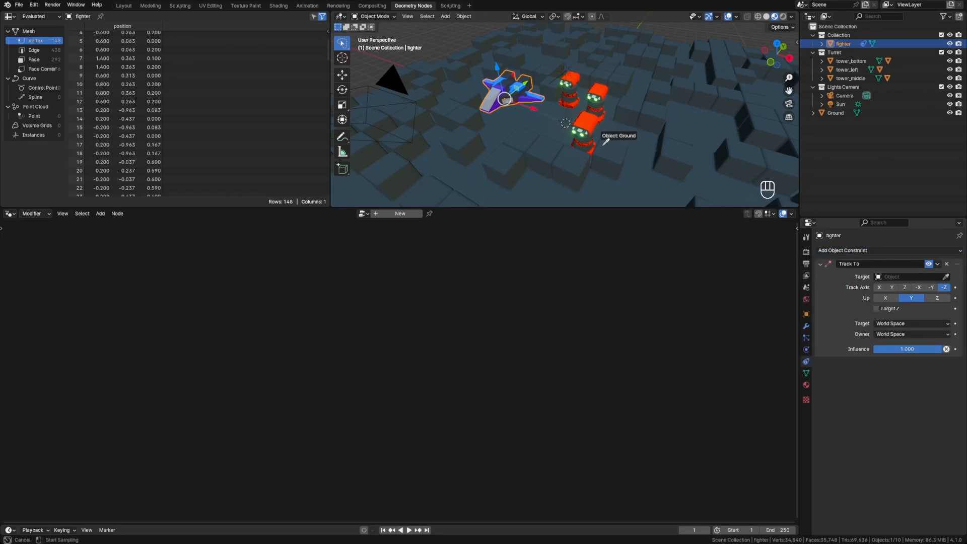
left_click(588, 117)
mouse_move(627, 157)
middle_mouse_down()
mouse_move(615, 151)
mouse_move(630, 161)
middle_mouse_up()
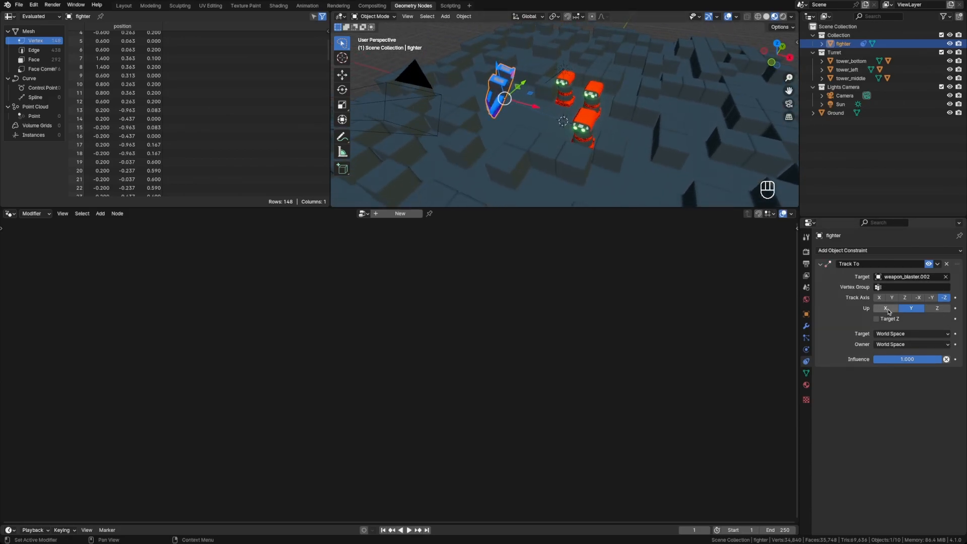
- Set the Track To constraint's track axis to -Y and its up axis to Z
left_click(932, 298)
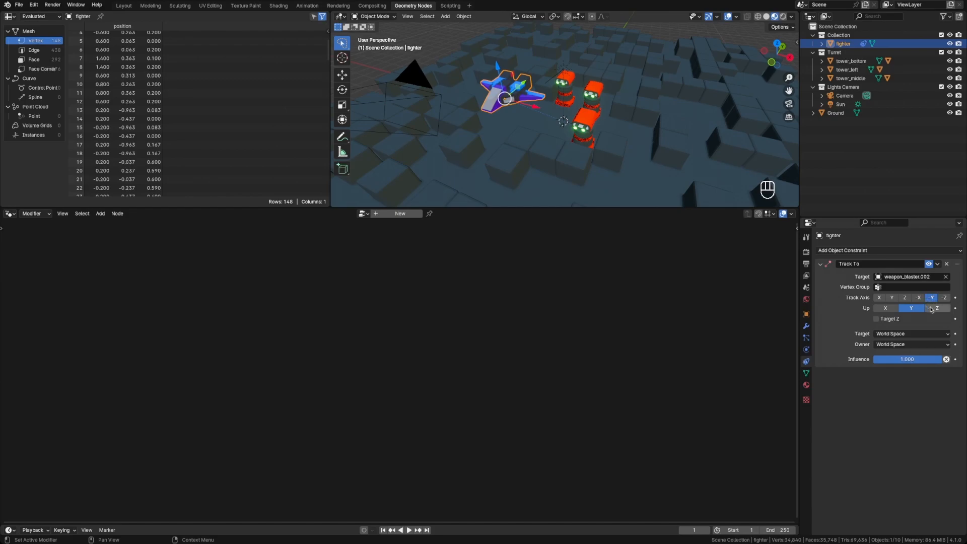
left_click(937, 307)
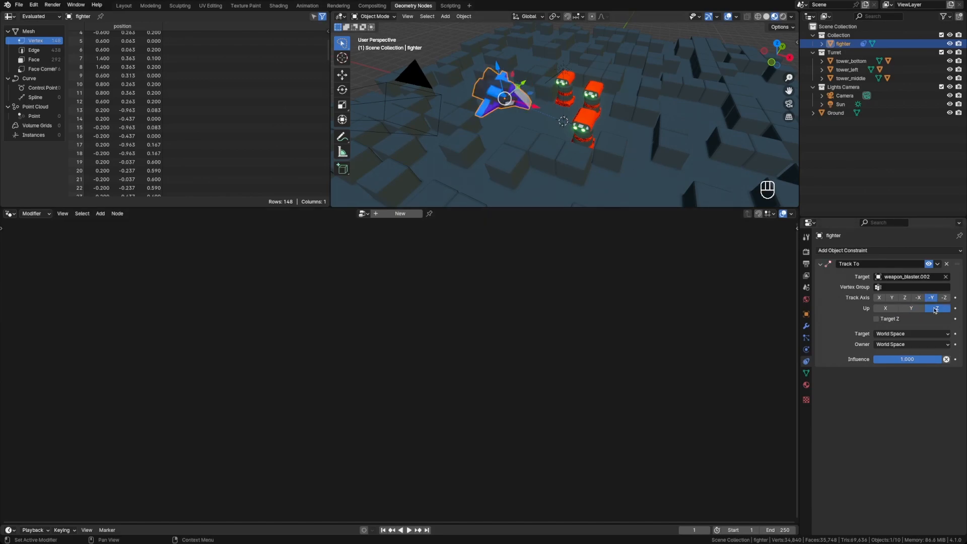
middle_click_drag(559, 136, 599, 119)
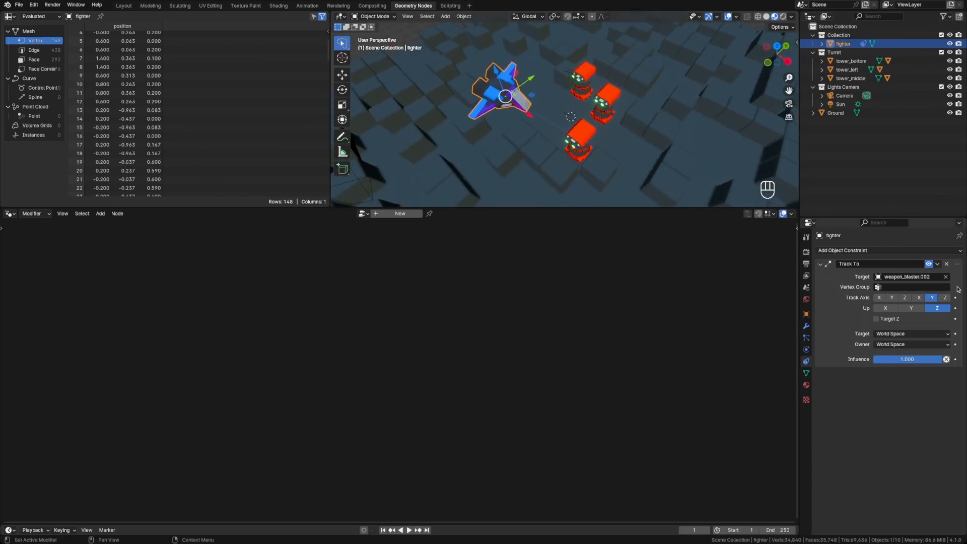
scroll(947, 277, "up", 2, "ctrl")
middle_click_drag(659, 149, 602, 132)
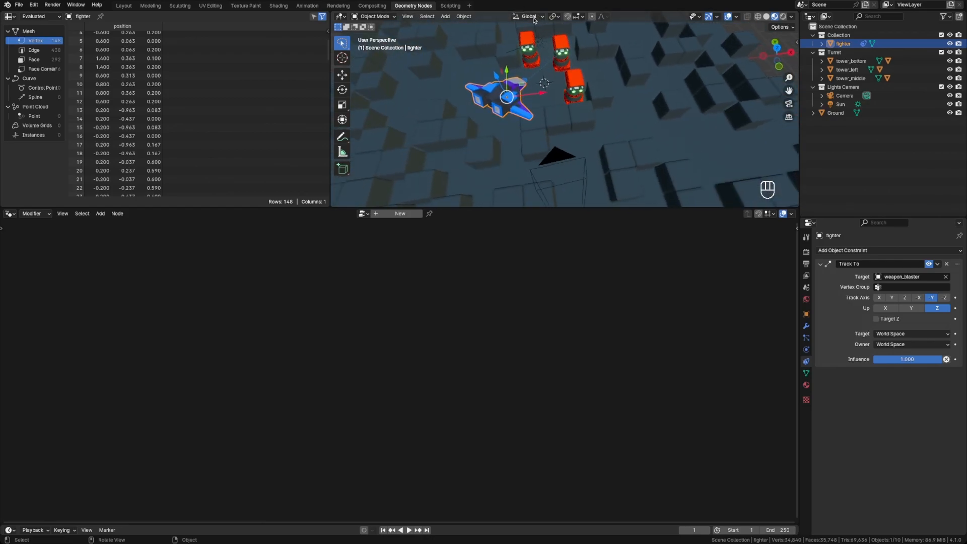
- Switch the transform orientation to Local and disable the fighter's Track To constraint
left_click(535, 20)
left_click(524, 39)
middle_click_drag(636, 94, 349, 120)
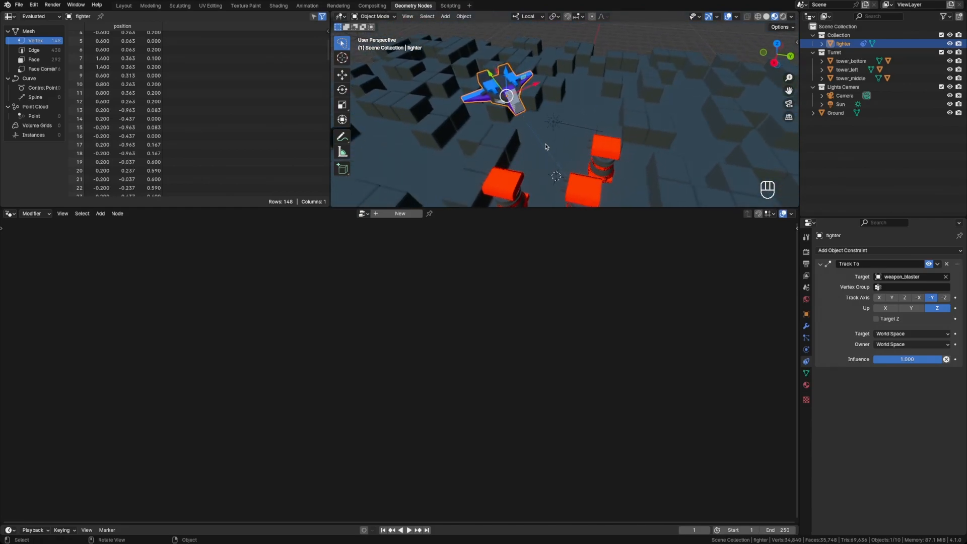
middle_click_drag(545, 145, 609, 128)
left_click(930, 265)
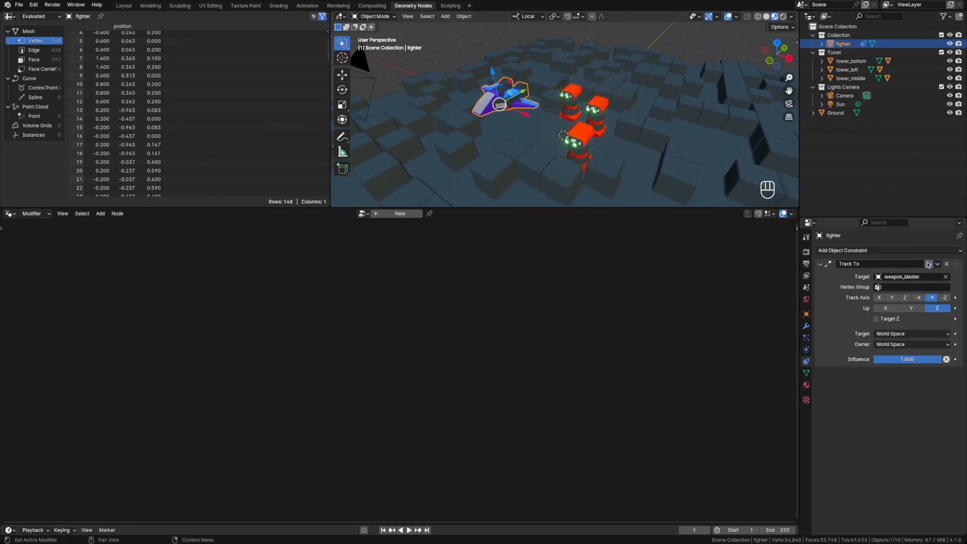
middle_click_drag(504, 122, 479, 119)
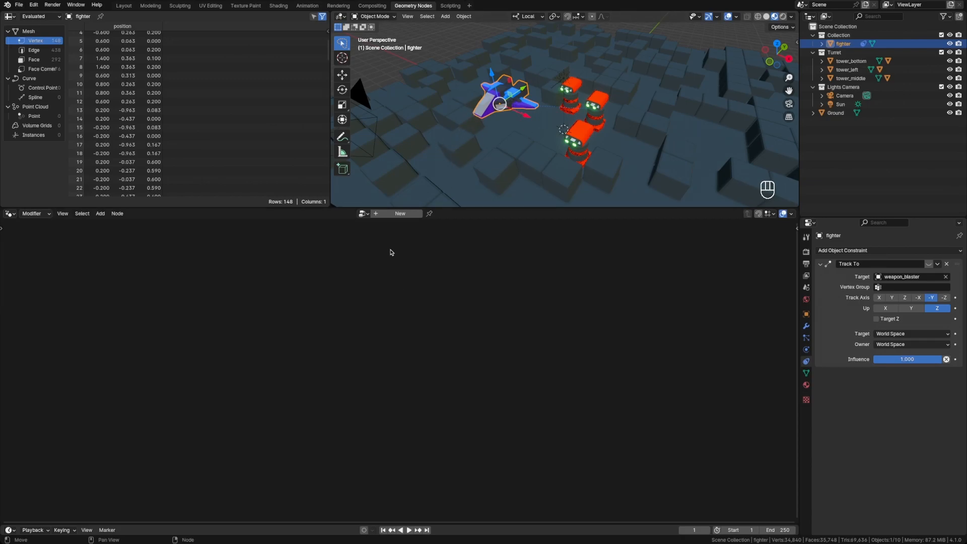
- Create a new Geometry Nodes modifier on the fighter and spread its Group Input and Group Output nodes apart
left_click(806, 326)
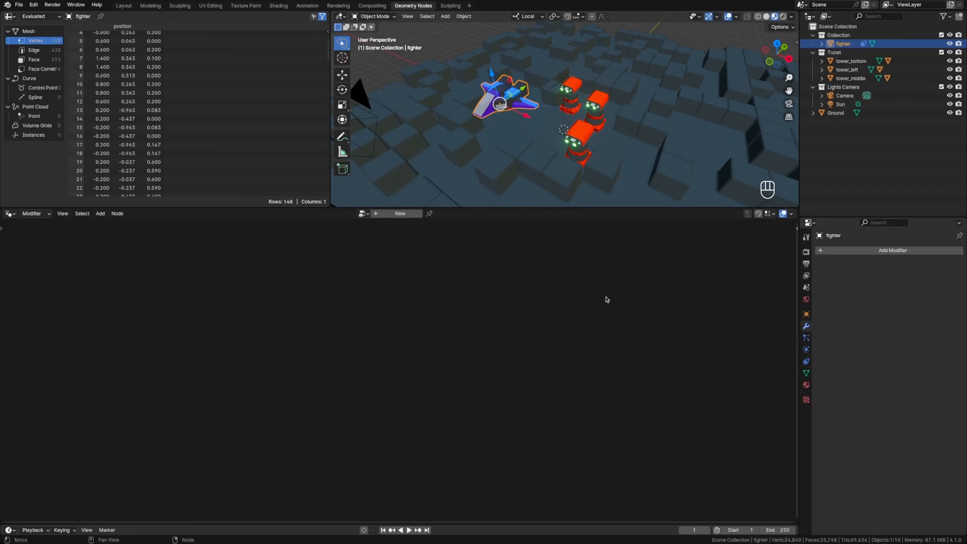
left_click(401, 214)
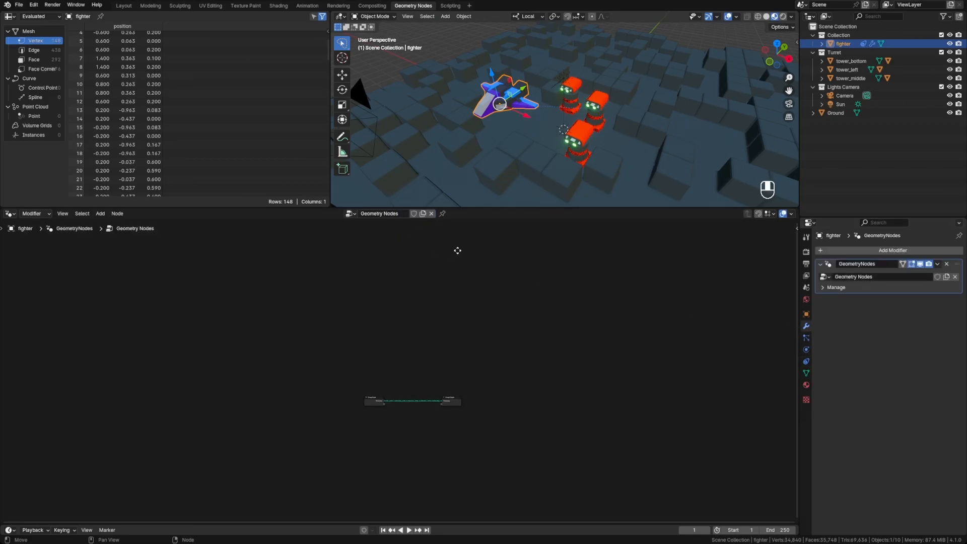
scroll(476, 358, "up", 5)
middle_click_drag(464, 325, 423, 277, "shift")
scroll(424, 277, "down", 5)
left_click_drag(257, 360, 186, 356)
left_click_drag(531, 348, 685, 352)
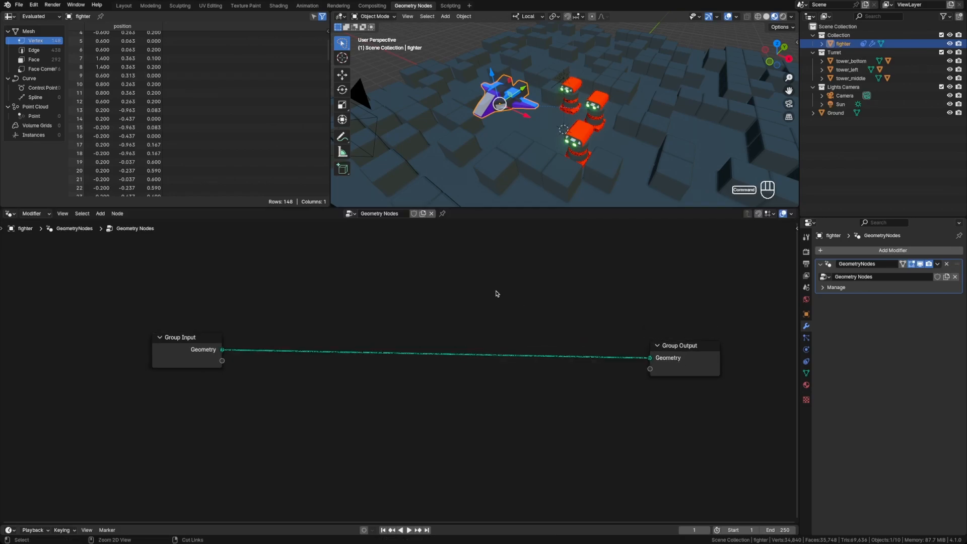
- Save the file and move the Group Input node slightly farther away from the Group Output node
key("super+s")
middle_click_drag(497, 293, 474, 299)
left_click_drag(194, 361, 181, 359)
middle_click_drag(505, 324, 527, 309)
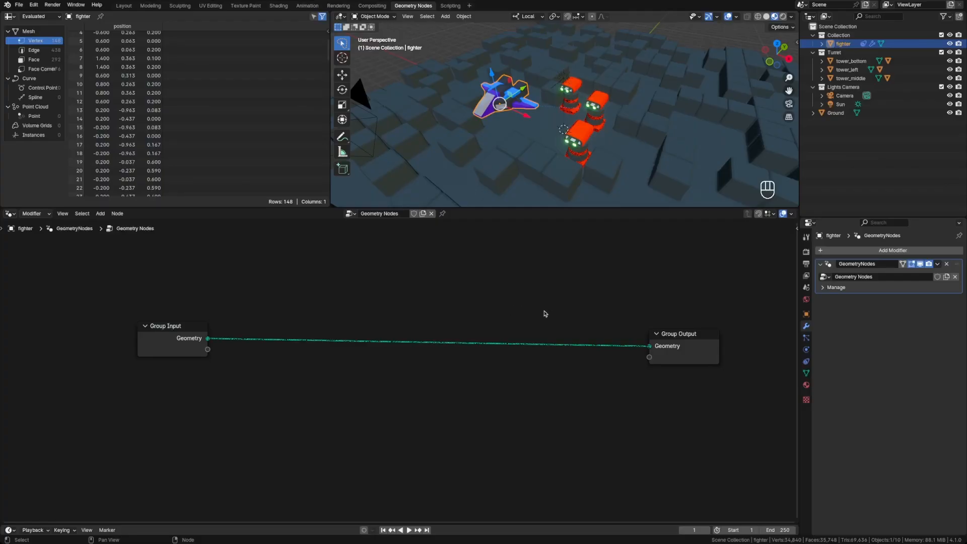
- Add an Object Info node just below the Group Input node
middle_click_drag(433, 410, 434, 369)
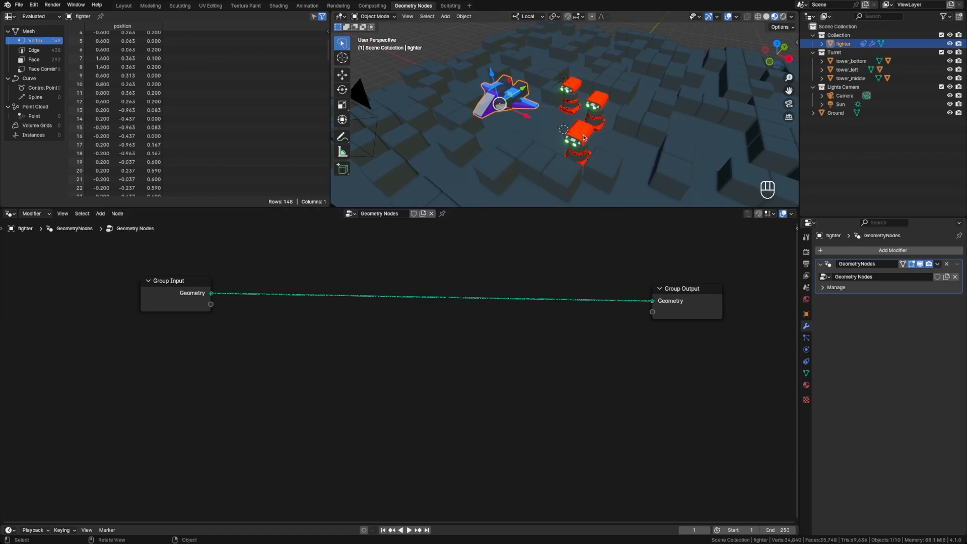
middle_click_drag(301, 365, 356, 367)
middle_click_drag(255, 332, 259, 349)
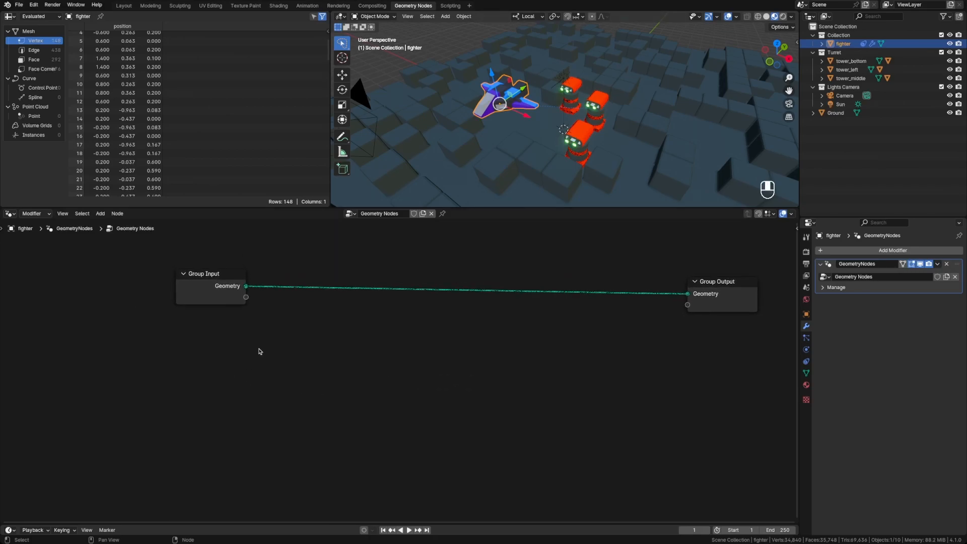
key("shift+a")
type("object")
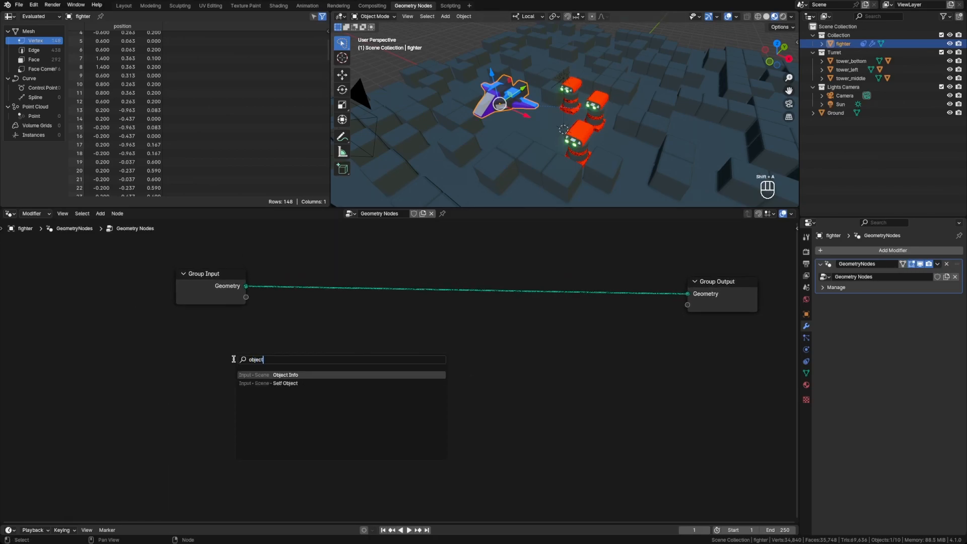
key("Return")
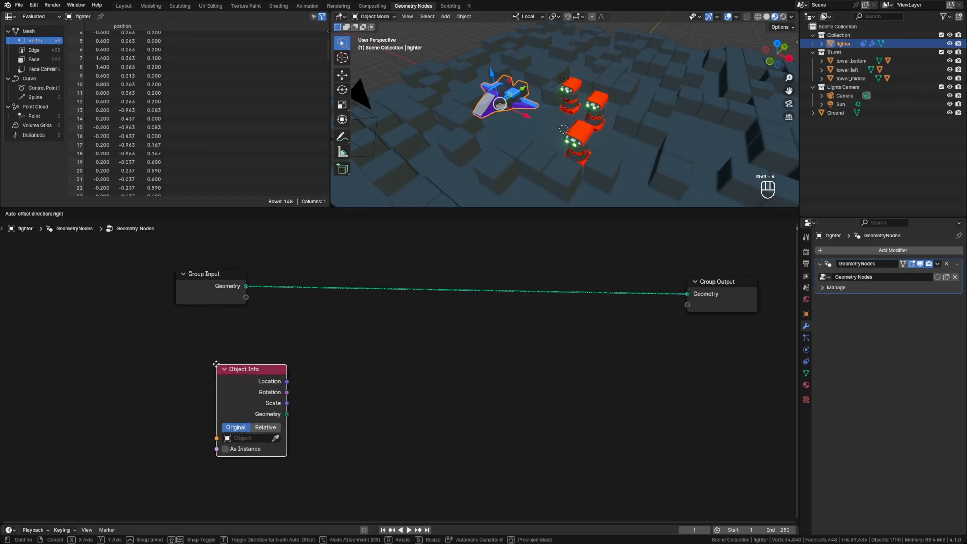
left_click(187, 333)
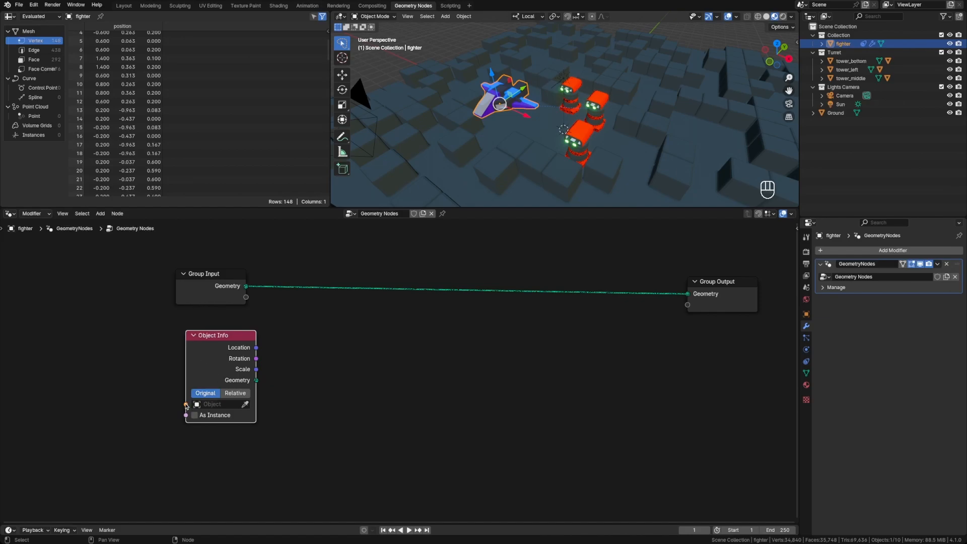
- Add a Self Object node that feeds the Object input of the Object Info node
left_click_drag(185, 405, 154, 405)
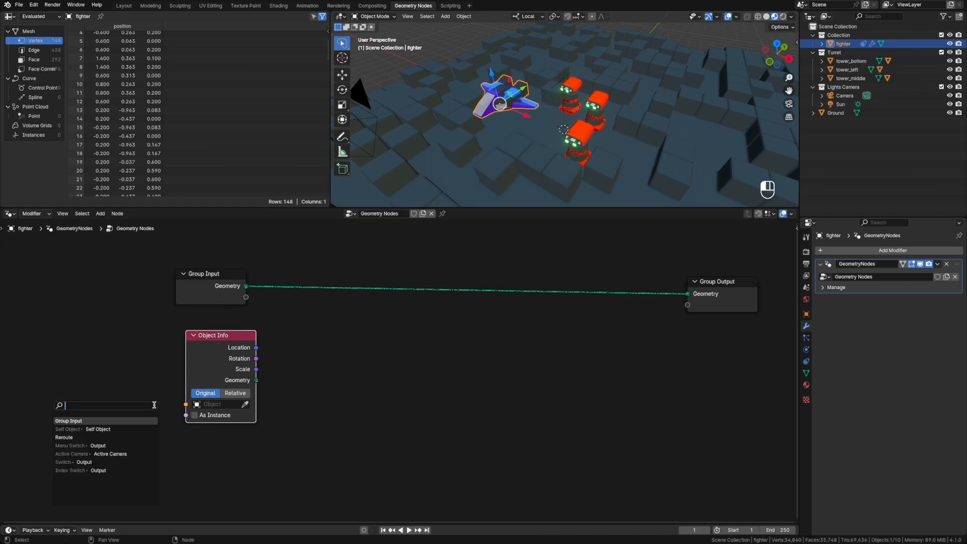
type("self")
key("Return")
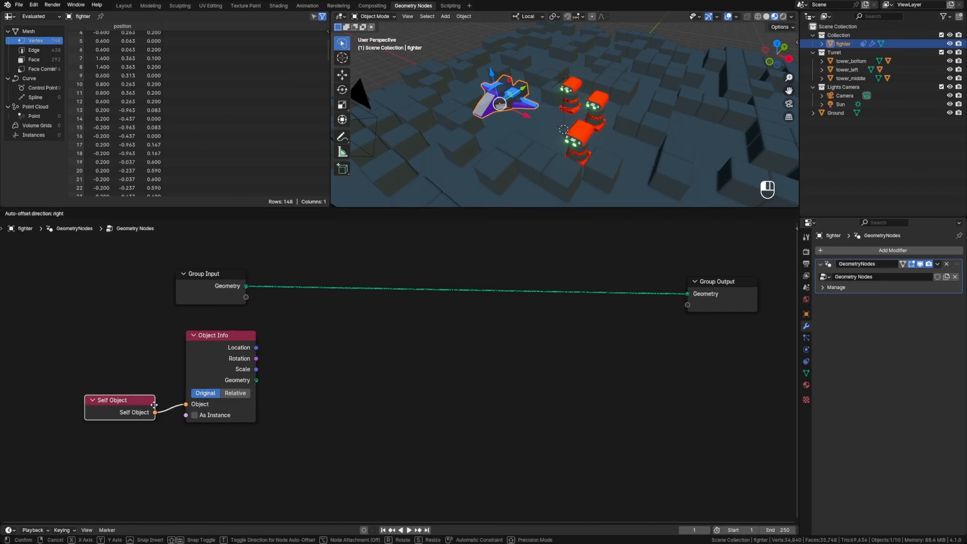
left_click(156, 396)
- Duplicate the Object Info node below the first one and feed its Object input from a new Group Input node
scroll(425, 350, "down", 3)
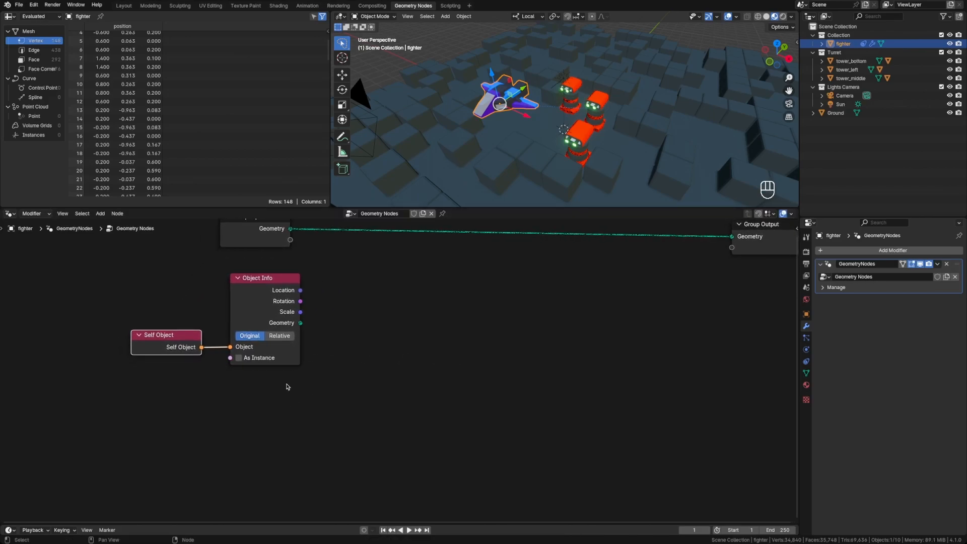
key("shift+d")
left_click(268, 425)
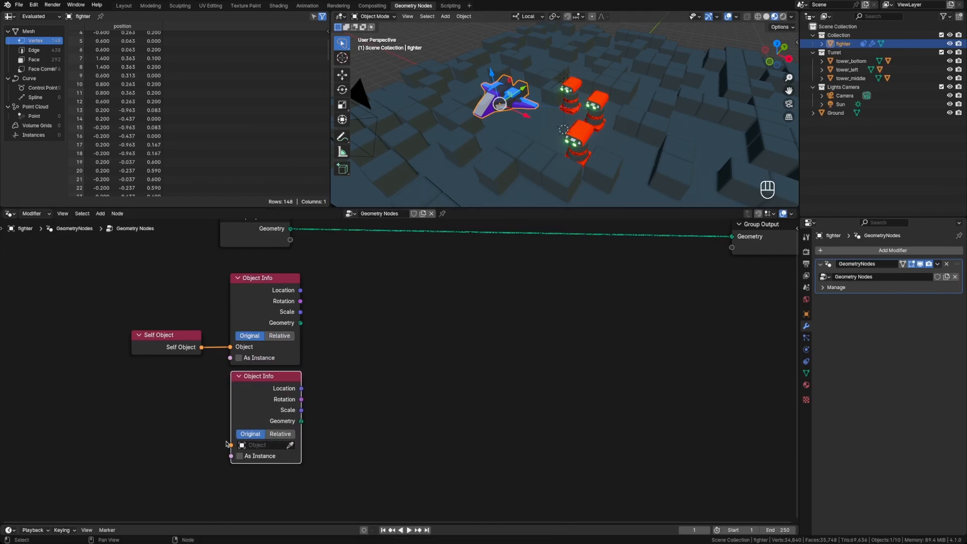
left_click_drag(232, 446, 182, 448)
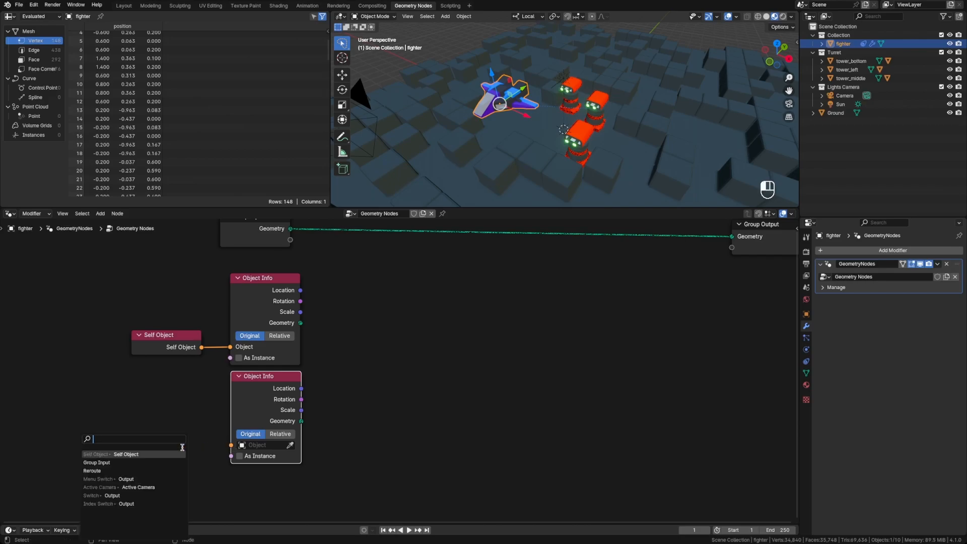
type("group")
key("Return")
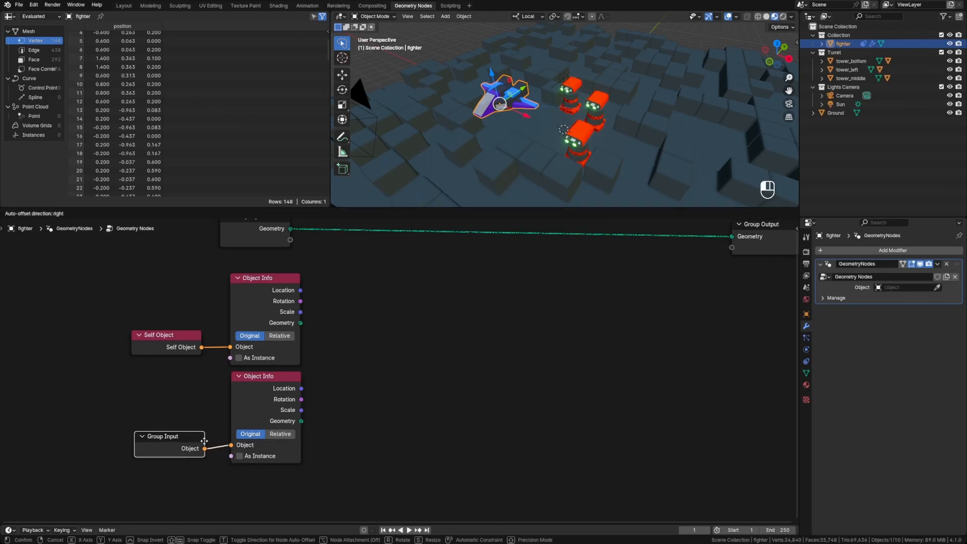
left_click(203, 439)
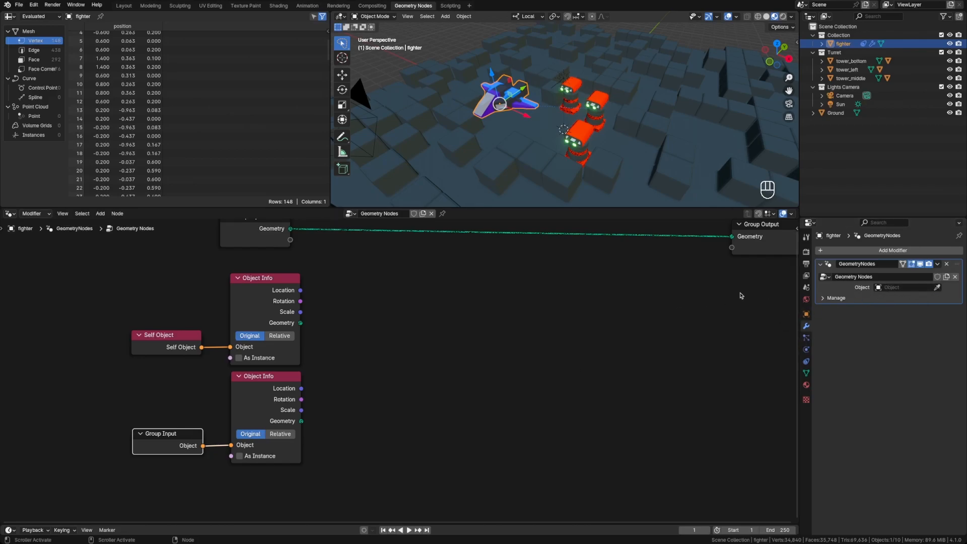
- Rename the node group's Object input to Target
key("n")
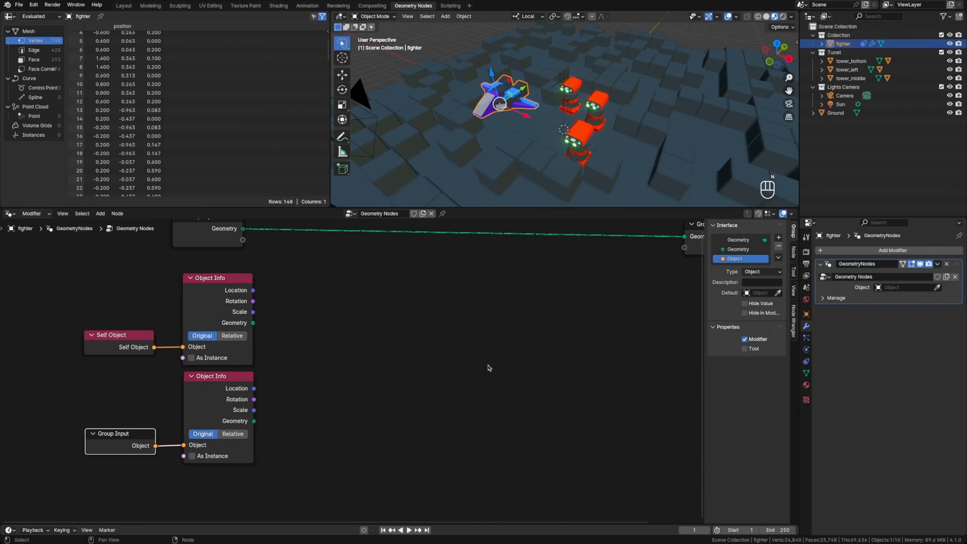
double_click(734, 259)
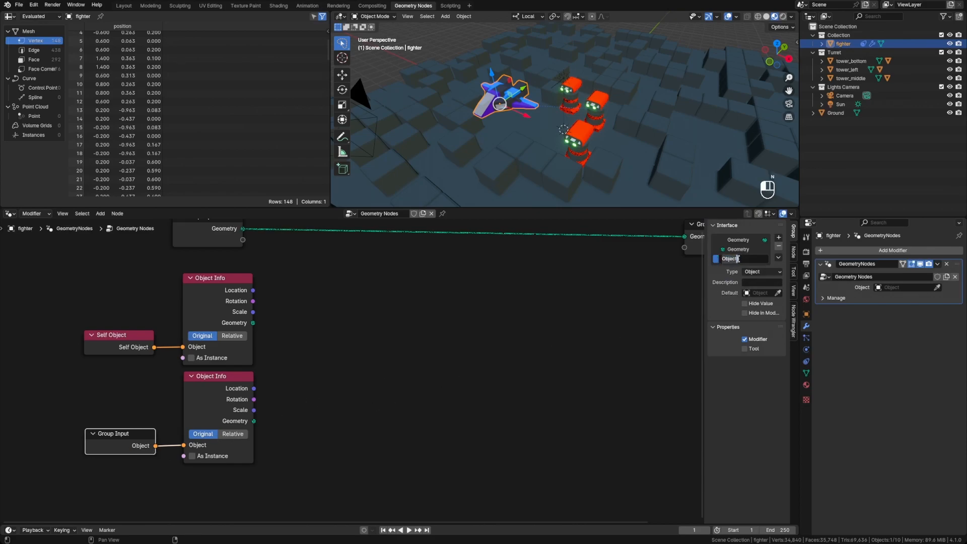
key("Return")
key("n")
key("n")
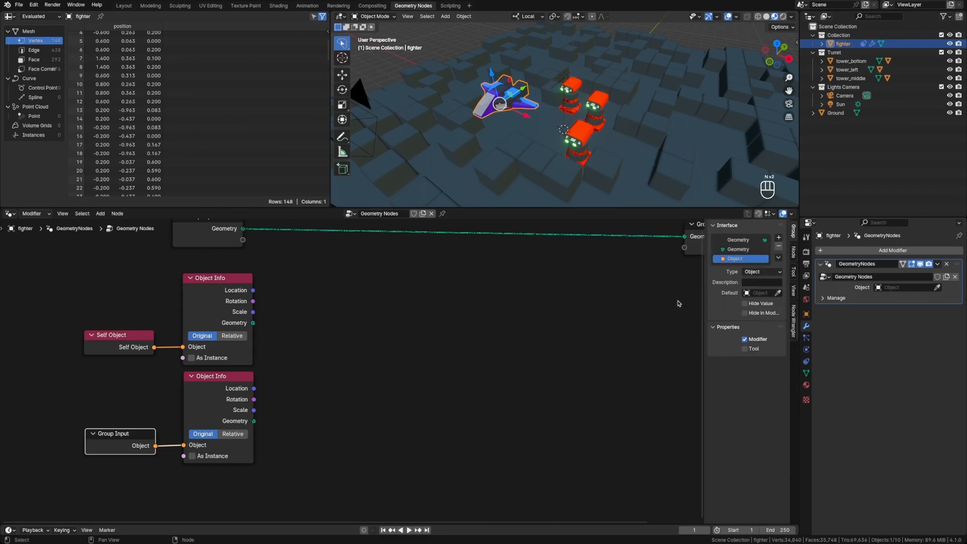
double_click(747, 257)
type("T")
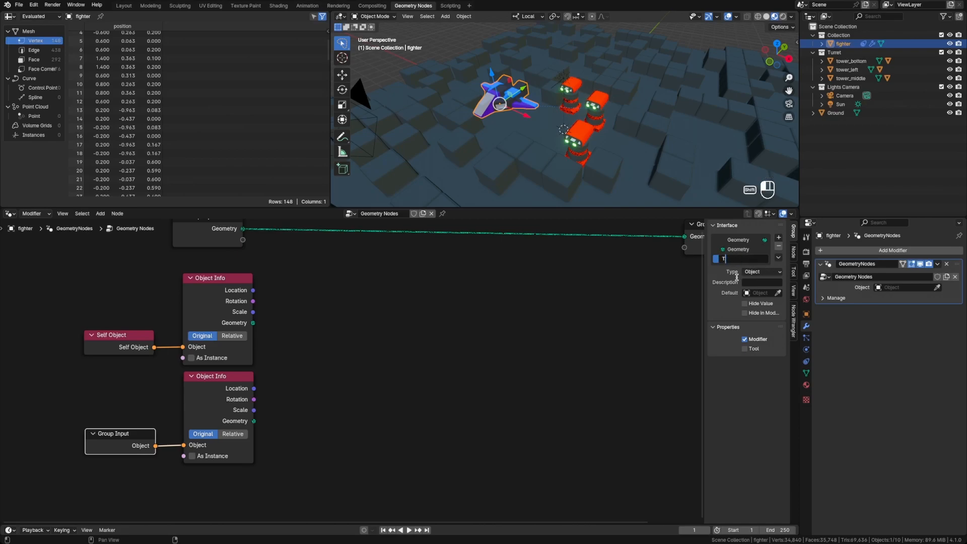
type("arget")
key("Return")
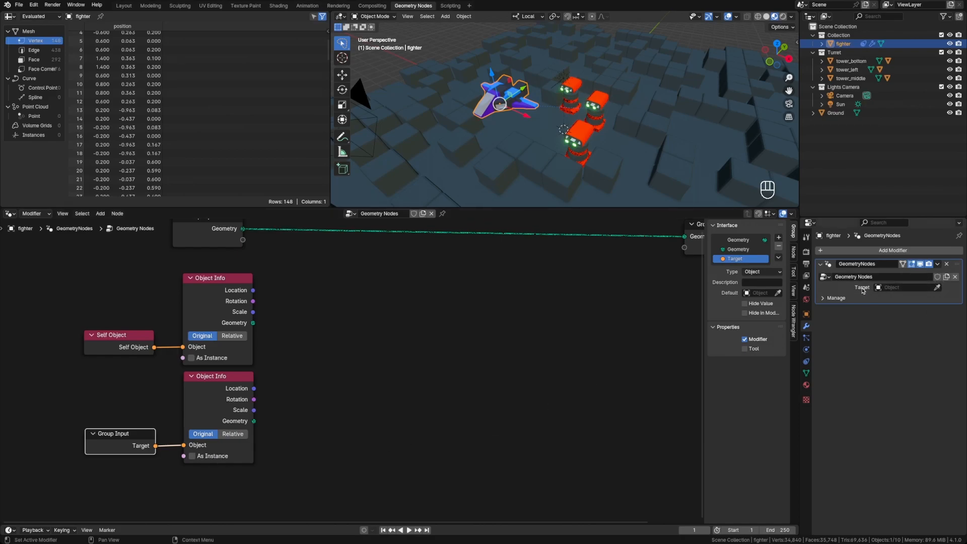
- Set the Geometry Nodes modifier's Target to the weapon_blaster turret object and deselect the nodes
left_click(938, 288)
left_click(598, 130)
left_click(417, 384)
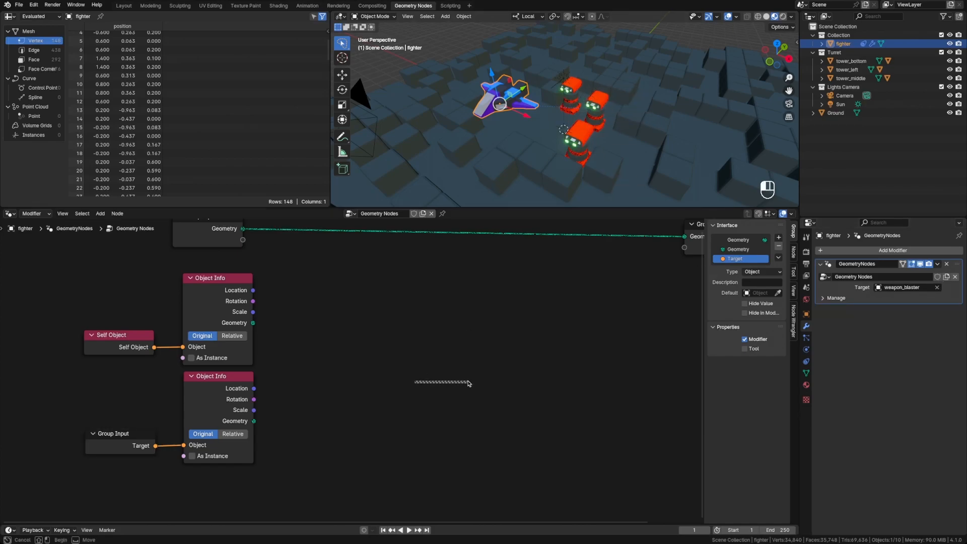
- Save the file and reposition the Object Info nodes together with their Self Object and Group Input nodes
key("super+s")
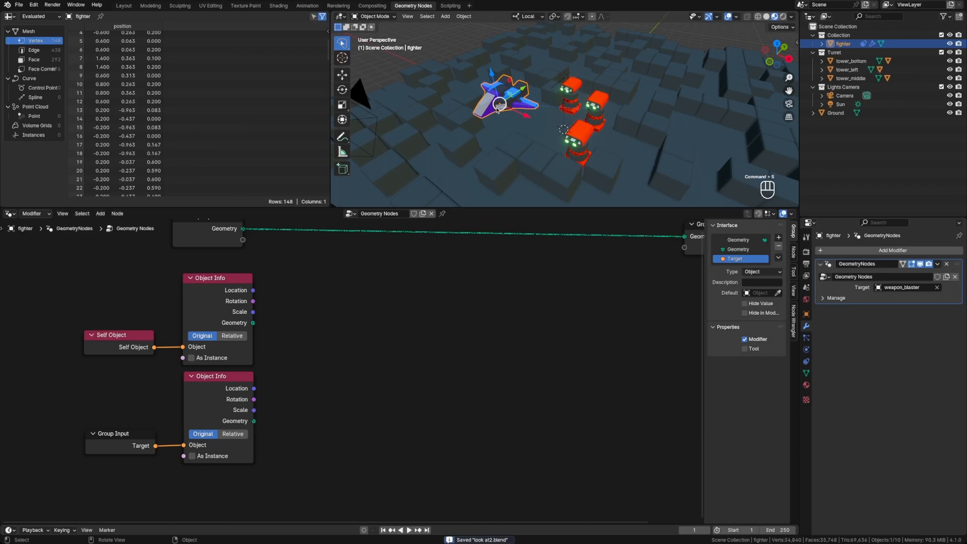
key("Home")
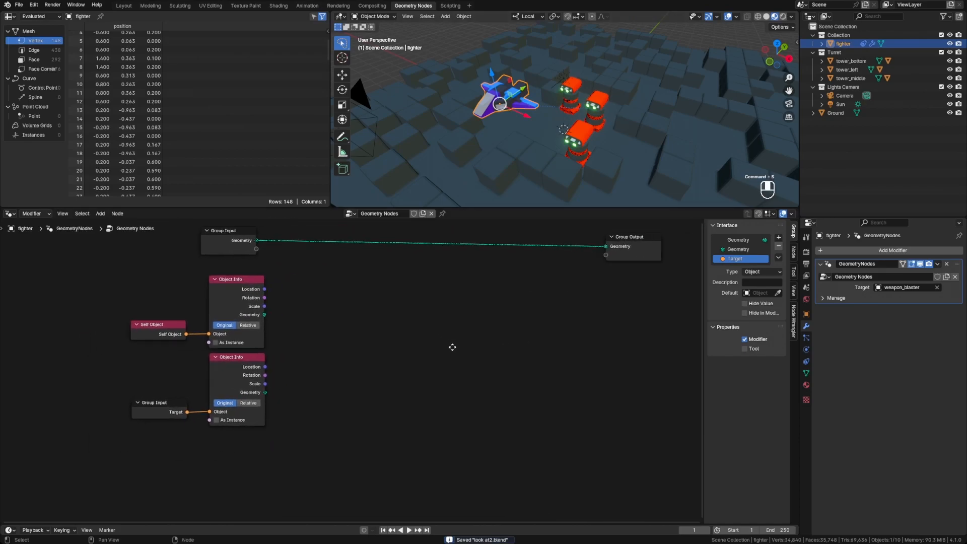
left_click_drag(151, 319, 287, 451)
key("g")
left_click(266, 461)
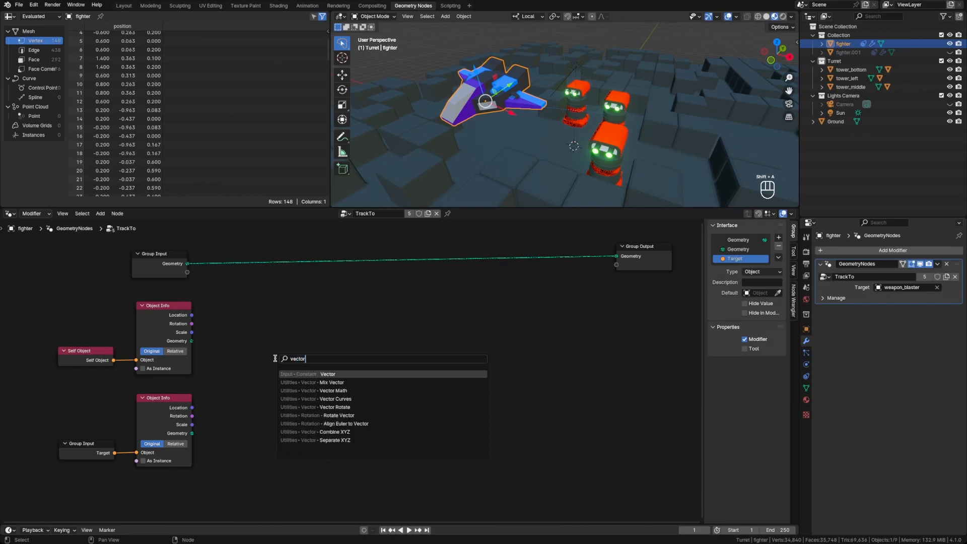
- Add a Vector Math node beside the two Object Info nodes
type("add")
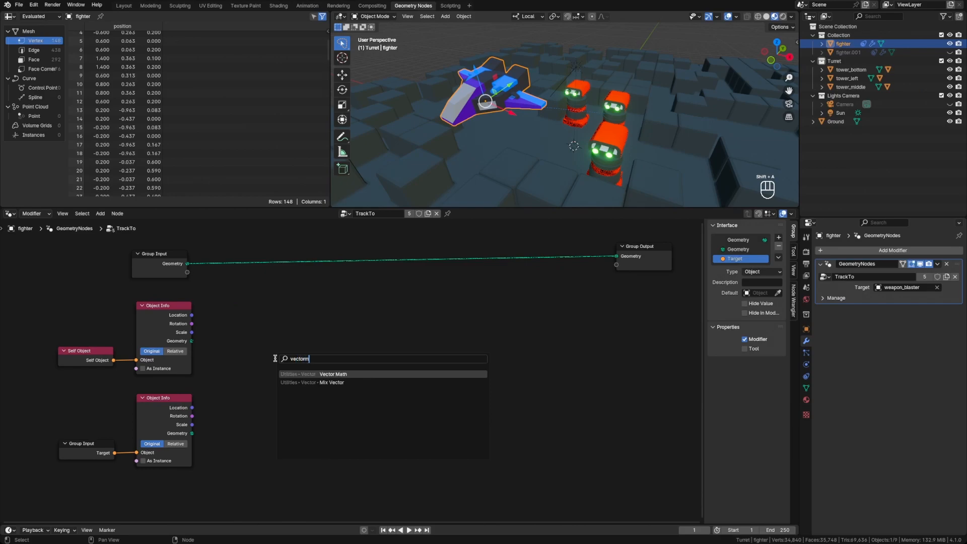
key("Return")
left_click(266, 333)
- Enclose the Self Object node and its Object Info node in a frame labelled Owner
left_click(65, 320)
left_click_drag(67, 317, 174, 378)
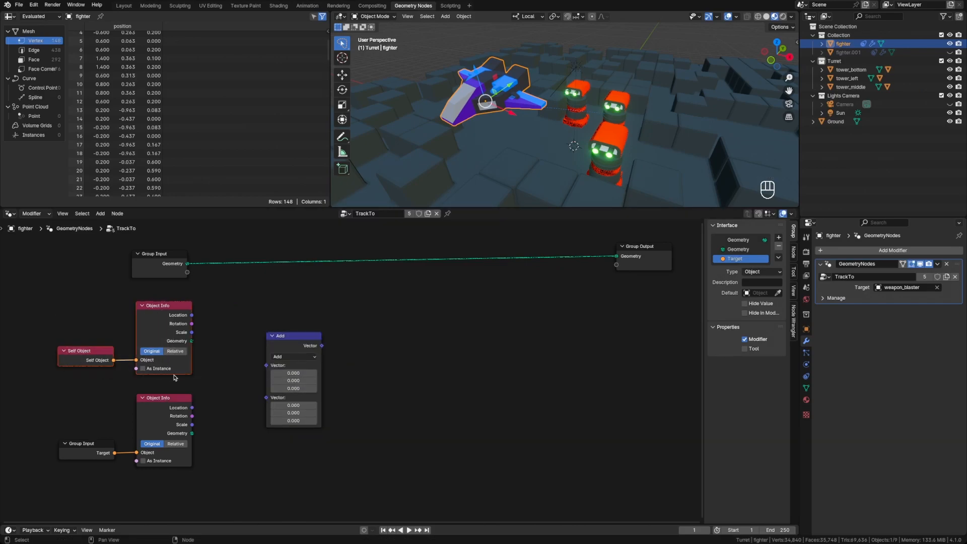
key("super+j")
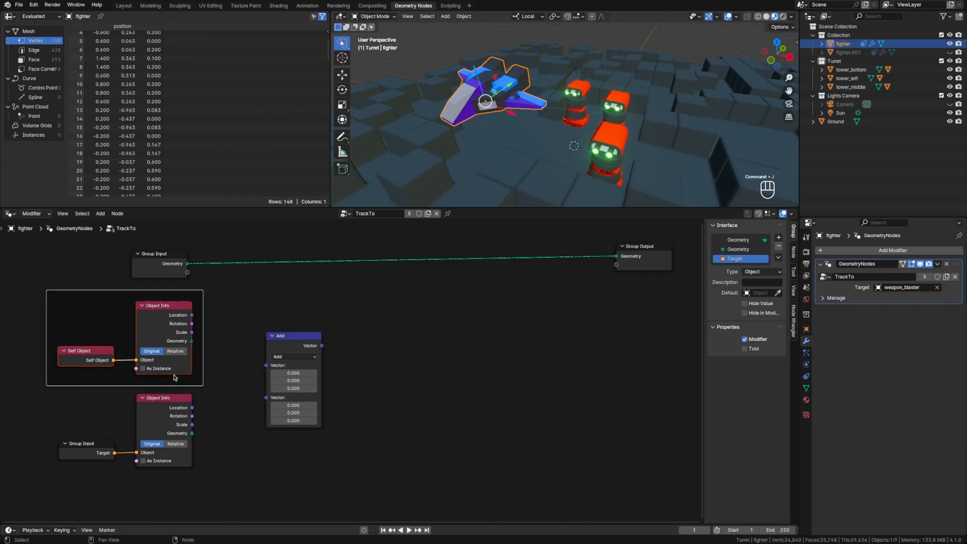
key("F2")
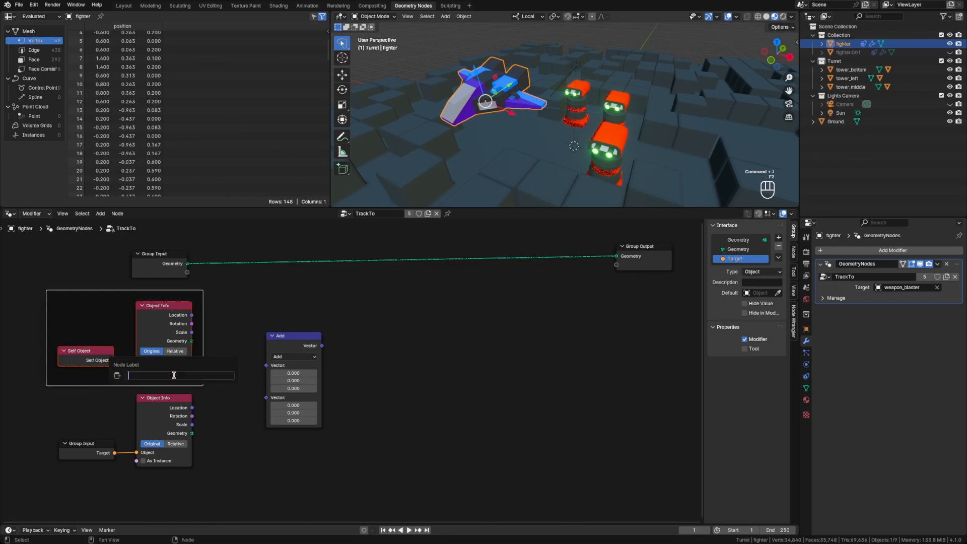
type("Owner")
key("Return")
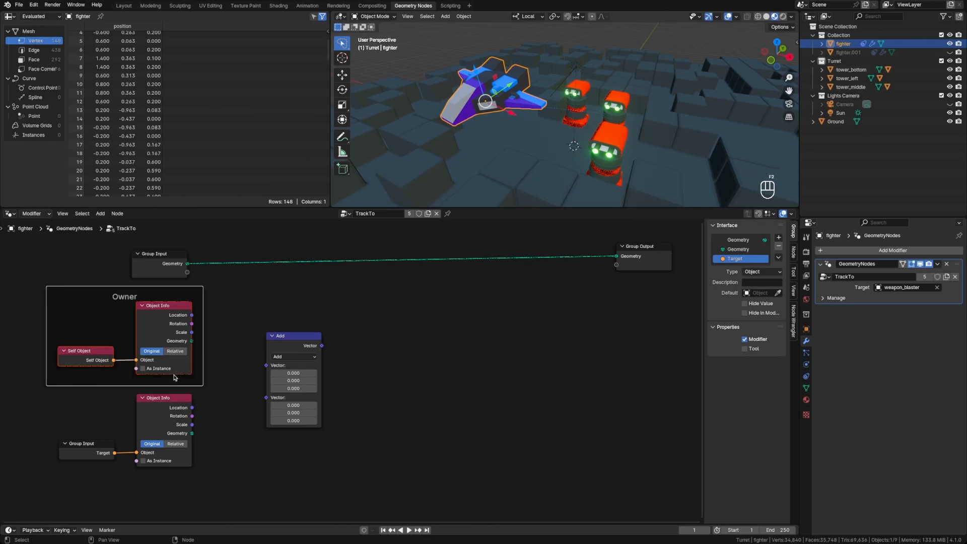
- Move the lower Group Input and Object Info nodes down slightly and enclose them in a frame labelled Target
left_click_drag(65, 407, 211, 495)
left_click_drag(157, 416, 155, 437)
key("super+j")
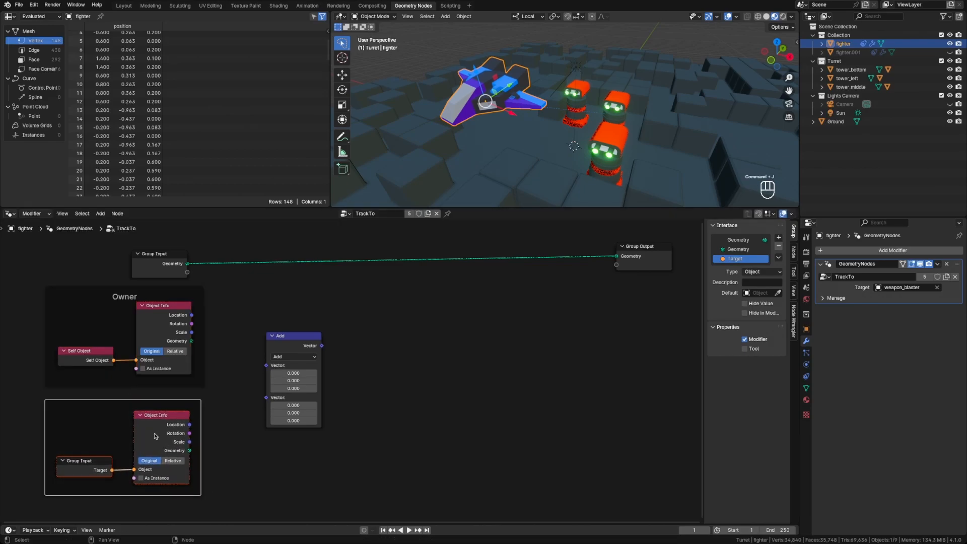
key("F2")
type("Target")
key("Return")
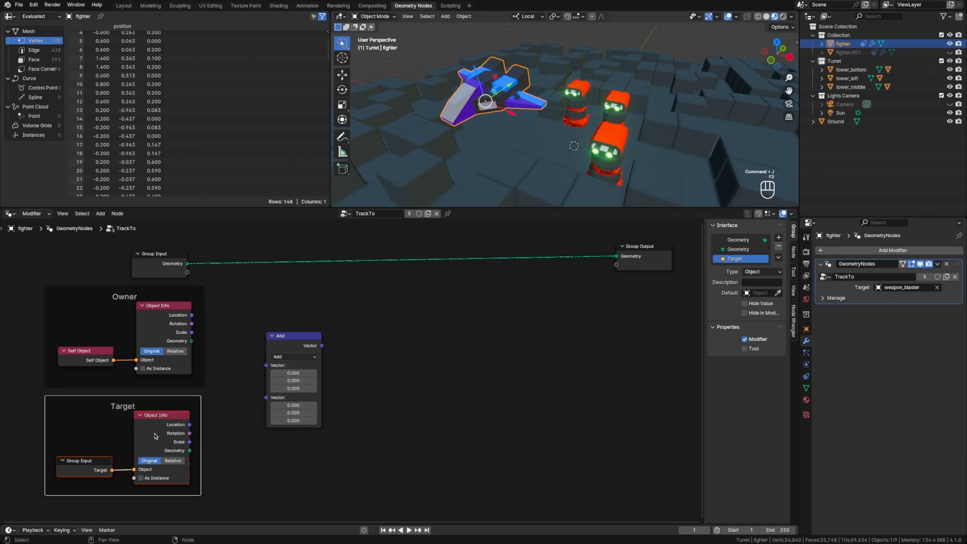
- Connect the Target's Location to the Add node's first Vector input and the Owner's Location to its second
left_click(228, 357)
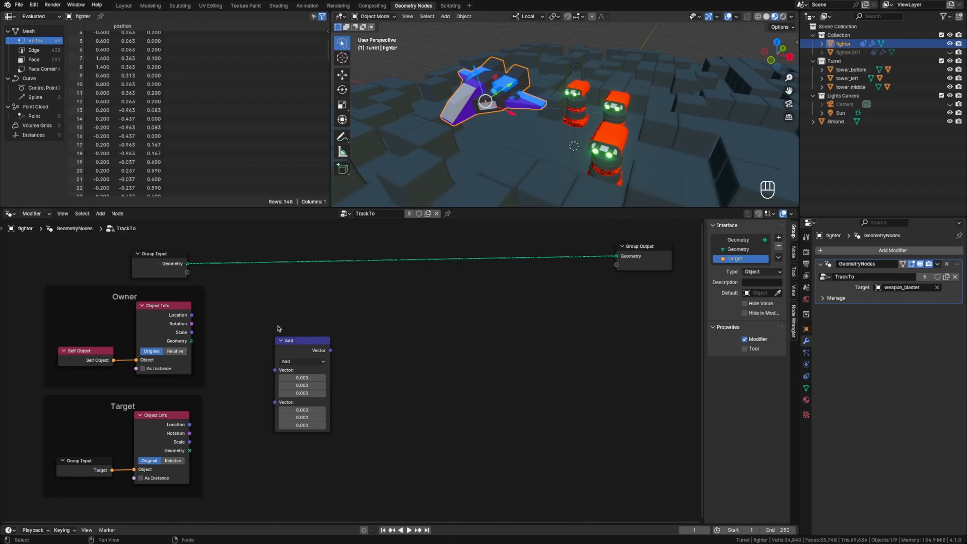
left_click_drag(190, 425, 275, 370)
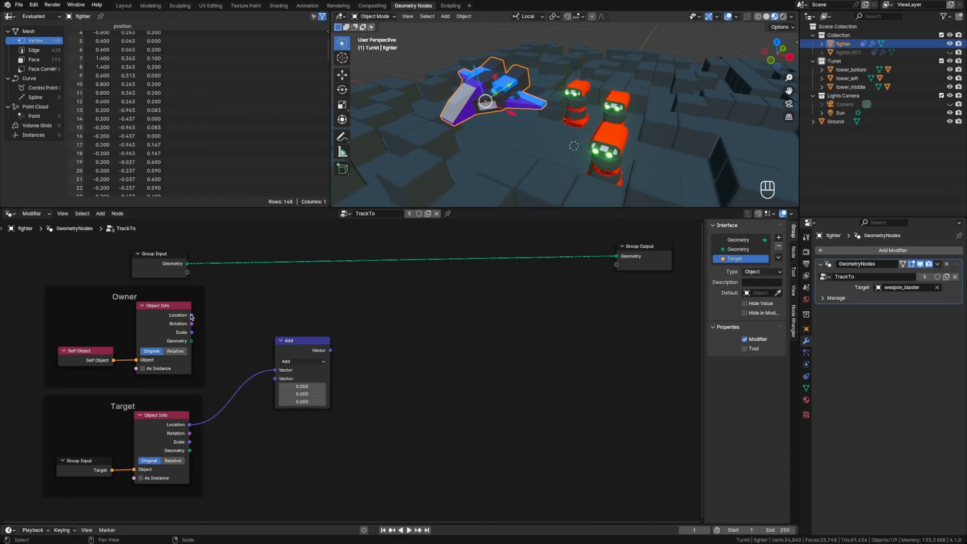
left_click_drag(192, 316, 275, 379)
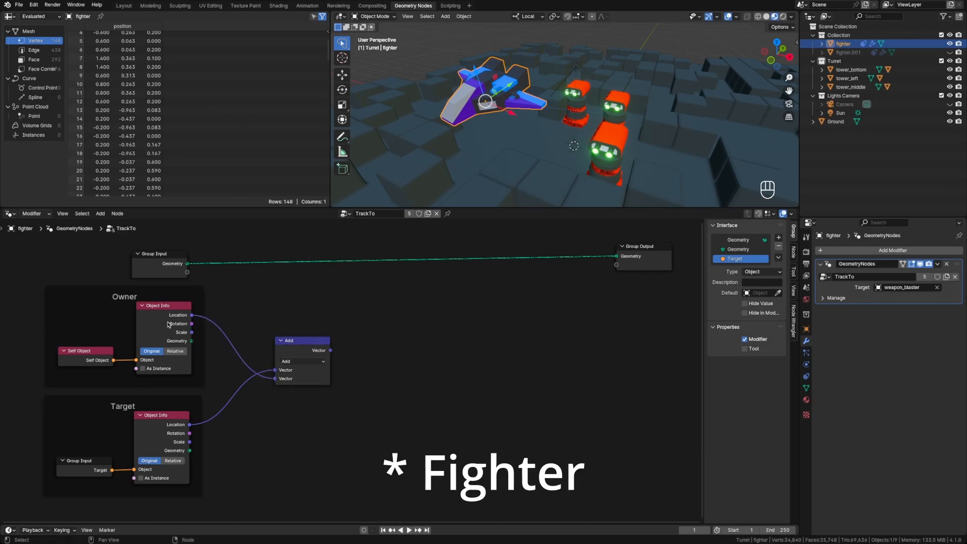
- Swap the two frames so that Target sits above Owner
left_click_drag(156, 297, 322, 462)
left_click_drag(141, 398, 157, 296)
left_click_drag(290, 456, 140, 405)
- Set the Vector Math operation to Subtract and nudge the Owner frame slightly down
left_click(298, 365)
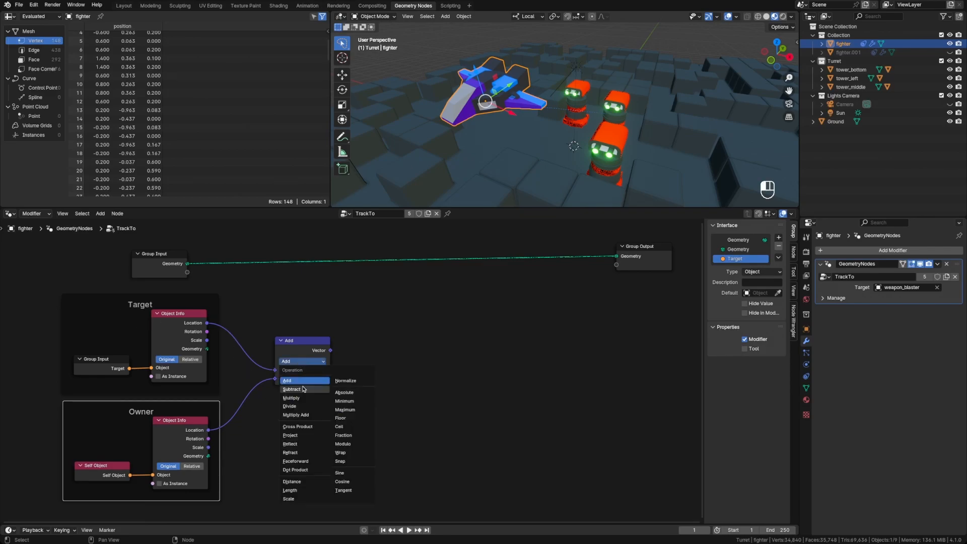
left_click(305, 387)
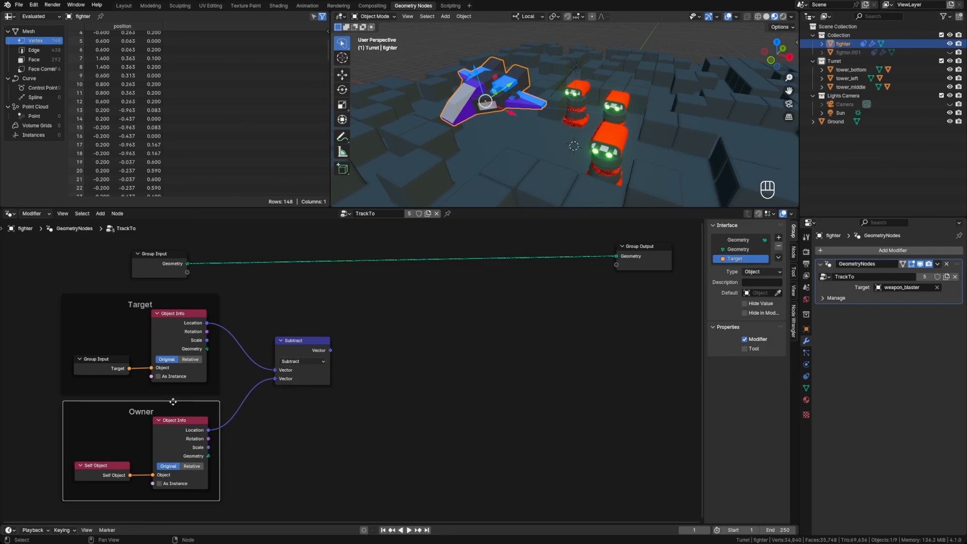
left_click_drag(172, 401, 173, 404)
left_click(334, 397)
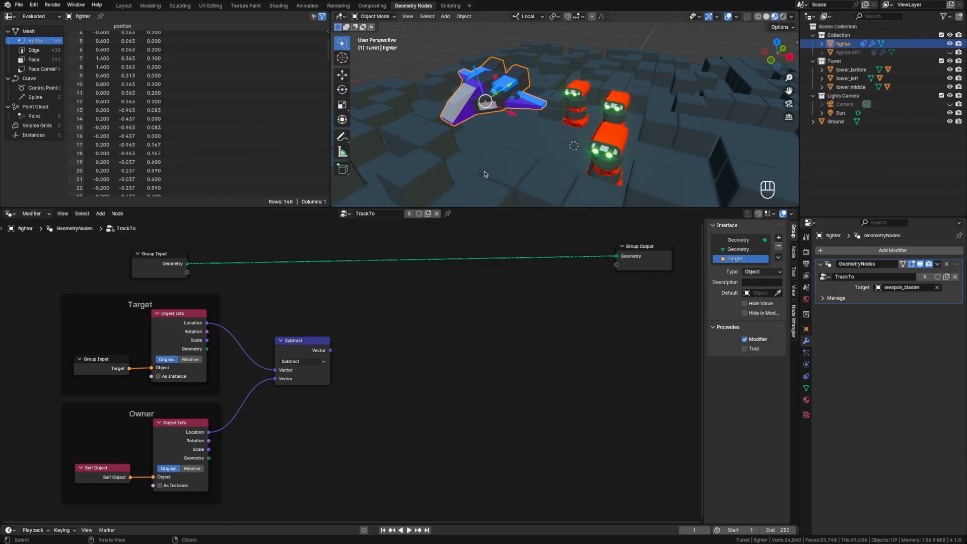
- Annotate the direction from the fighter to the turret in the viewport and erase the stroke
left_click_drag(486, 119, 612, 104)
key("d")
right_click_drag(486, 120, 607, 113)
- Shift the Subtract node slightly and add an Align Euler to Vector node after it
left_click_drag(317, 352, 308, 363)
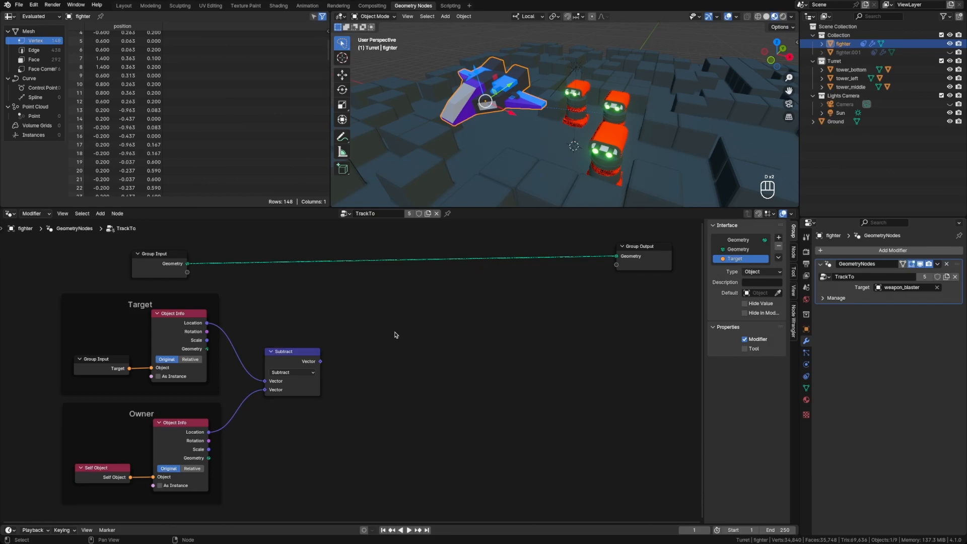
key("shift+a")
left_click(375, 341)
type("align euler")
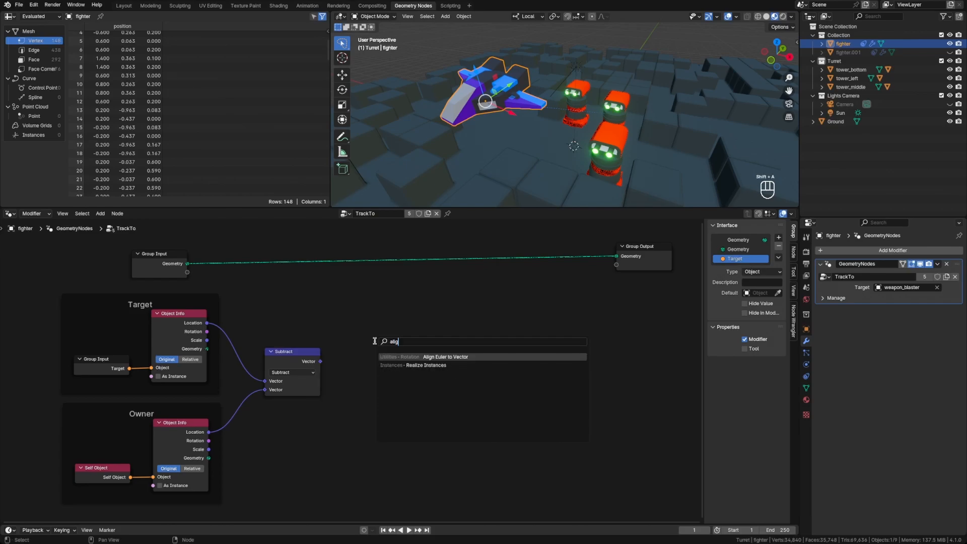
key("Return")
left_click(359, 328)
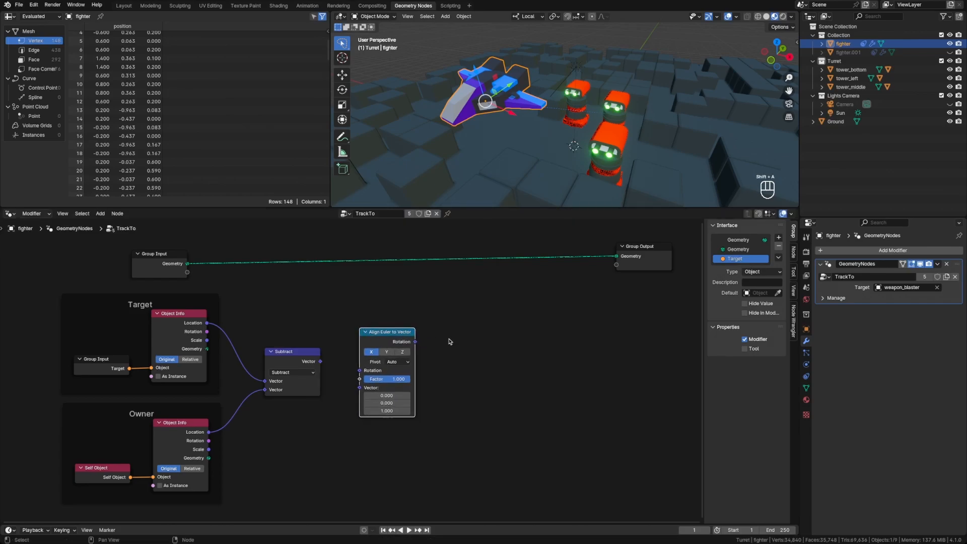
left_click(432, 344)
- Insert a Transform Geometry node on the link between Group Input and Group Output
middle_click_drag(489, 316, 473, 334)
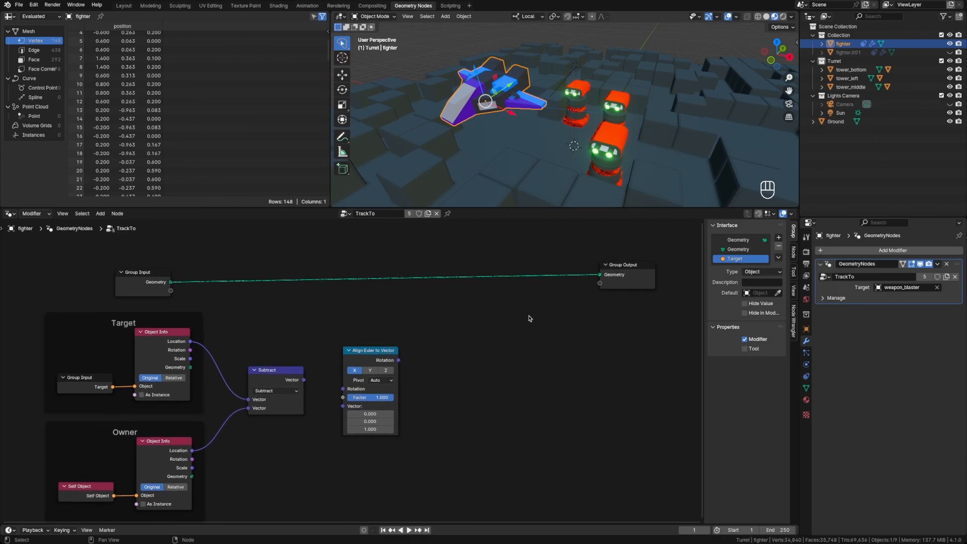
key("shift+a")
type("tra")
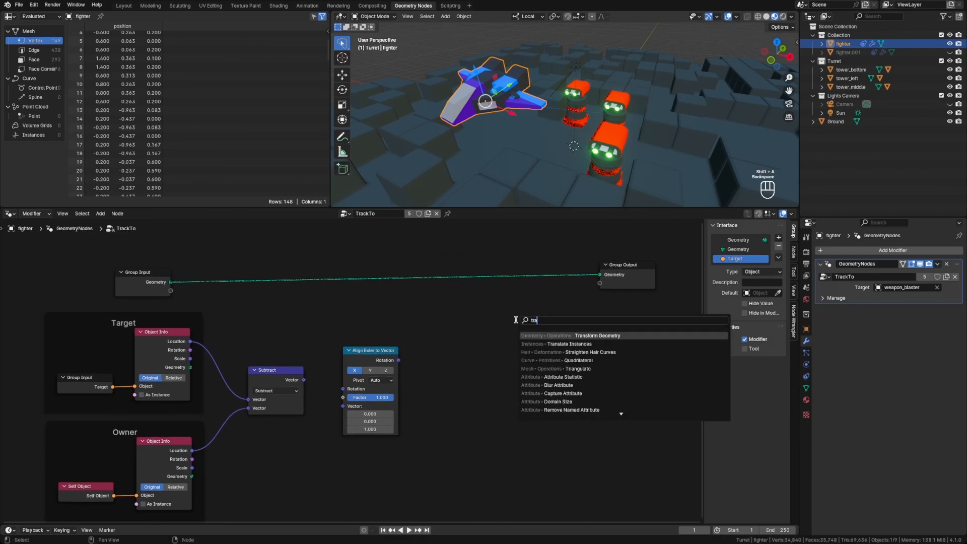
key("Return")
left_click(513, 263)
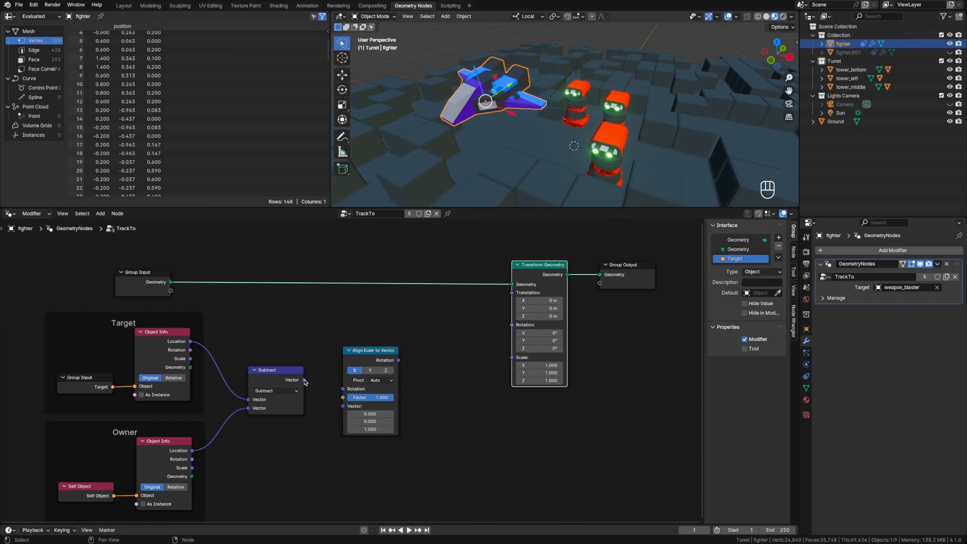
- Wire Align Euler to Vector between the Subtract output and Transform Geometry's Rotation, checking the Track To constraint and setting the axis to Y
left_click_drag(305, 382, 344, 407)
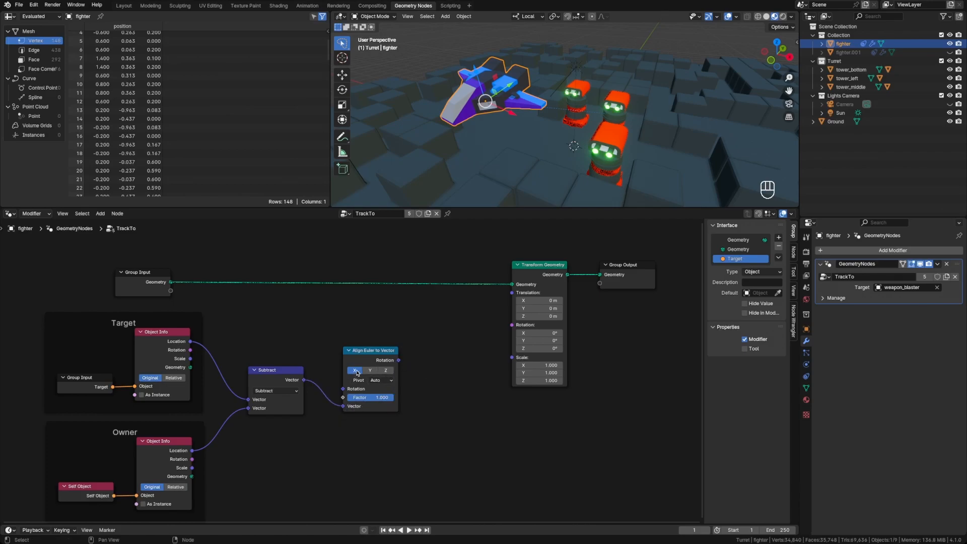
left_click(806, 376)
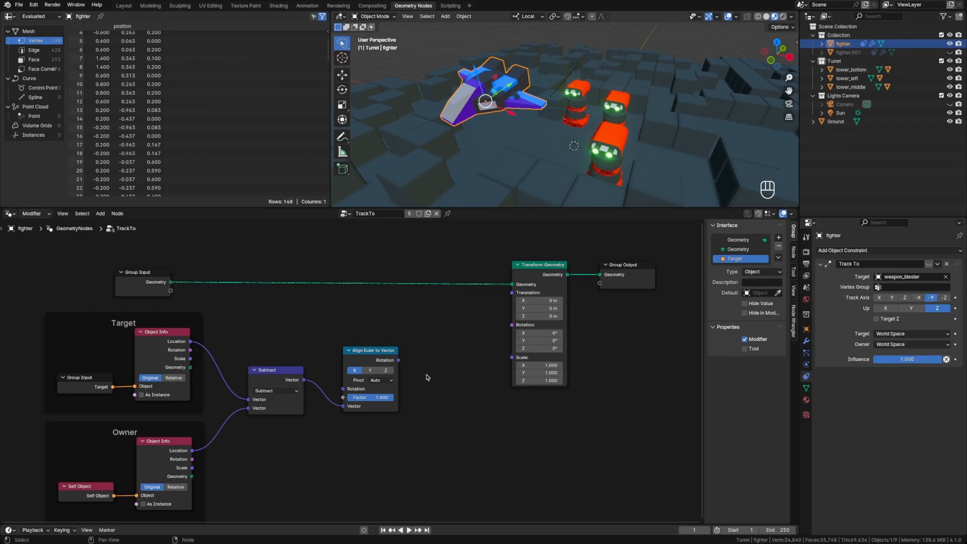
left_click(371, 372)
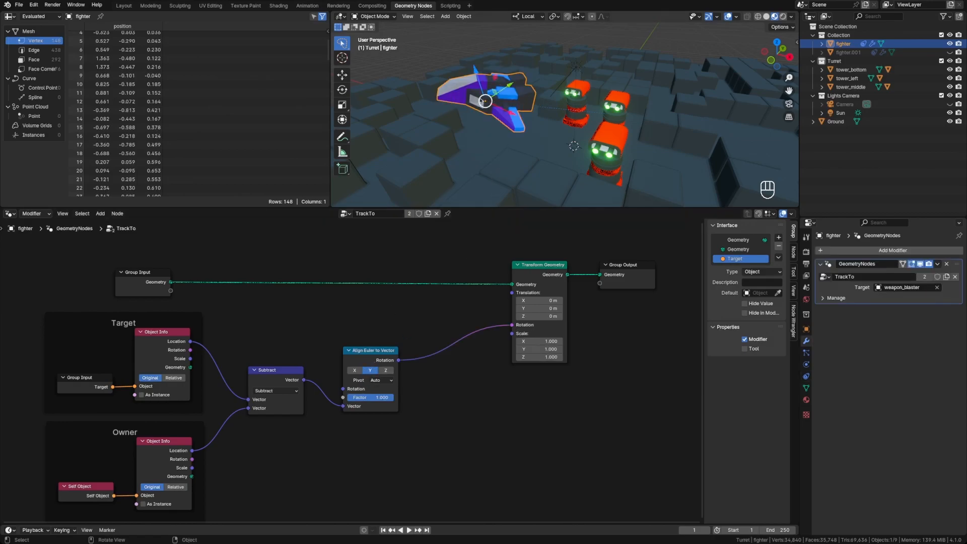
- Clear the fighter object's rotation
middle_click_drag(532, 121, 519, 107)
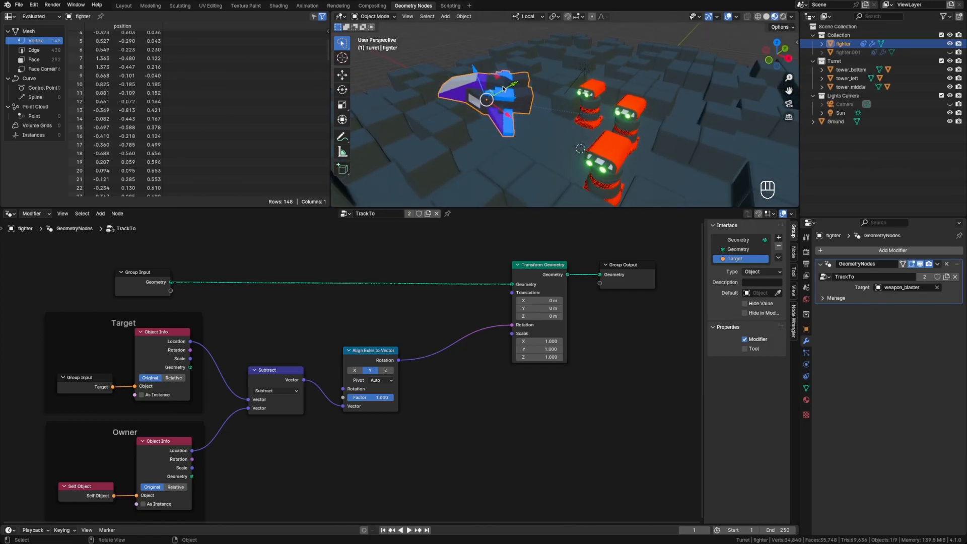
key("alt+r")
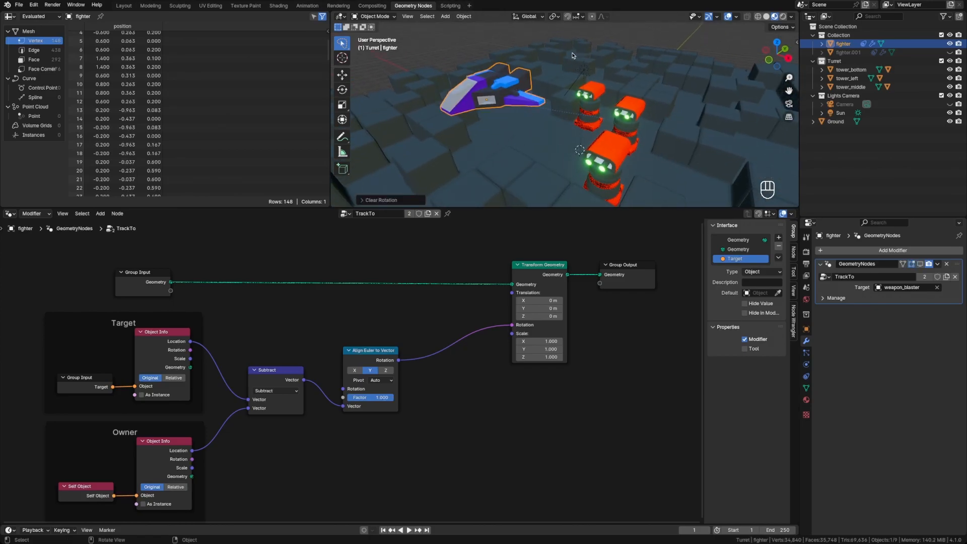
middle_click_drag(631, 116, 559, 121)
- Spread the Subtract and Align Euler to Vector nodes apart and insert a duplicate of Subtract on the link between them
left_click_drag(366, 353, 399, 350)
left_click_drag(285, 376, 262, 380)
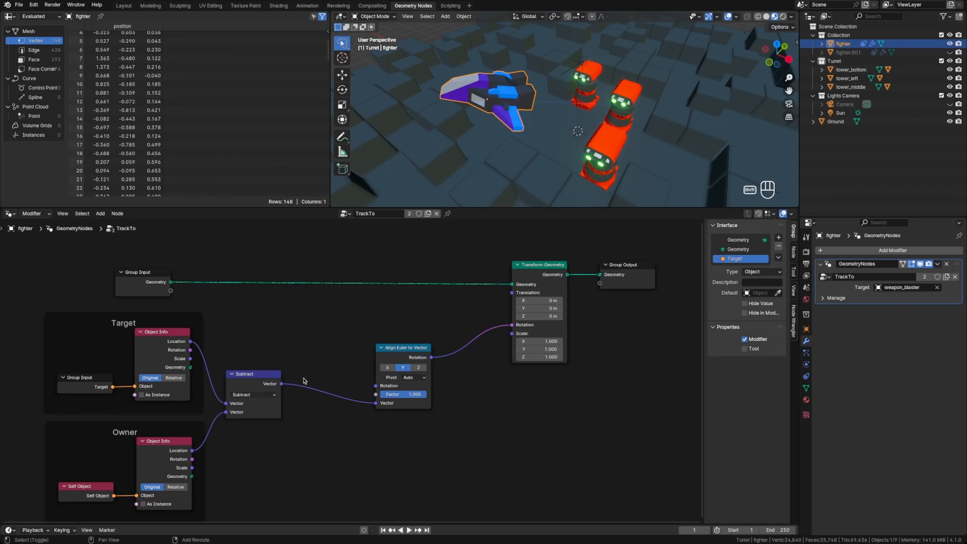
key("shift+d")
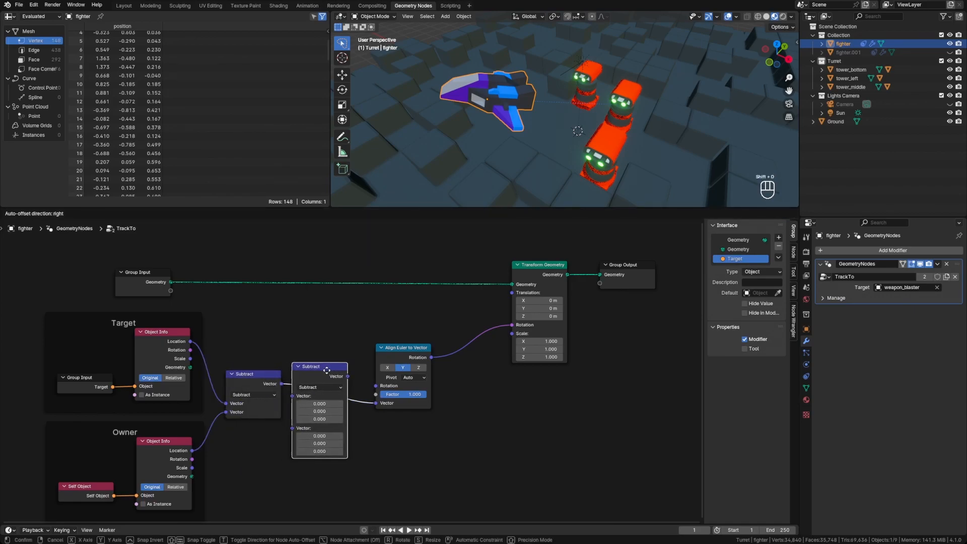
left_click(327, 373)
- Set the duplicated node's operation to Scale with a scale of -1
left_click(346, 386)
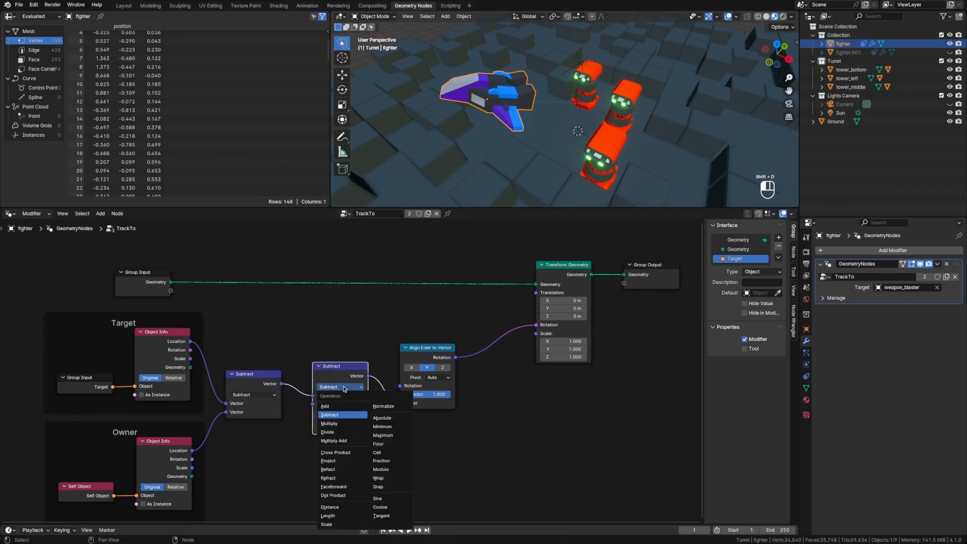
left_click(344, 524)
left_click(340, 402)
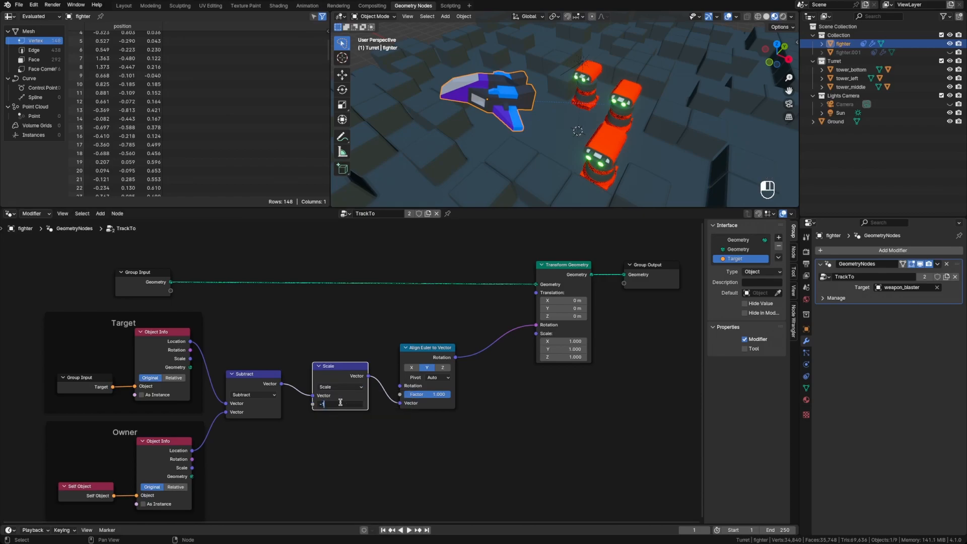
key("Return")
- Test the tracking by moving the fighter around the turrets with Z locked, and cancel the move
middle_click_drag(557, 154, 584, 159)
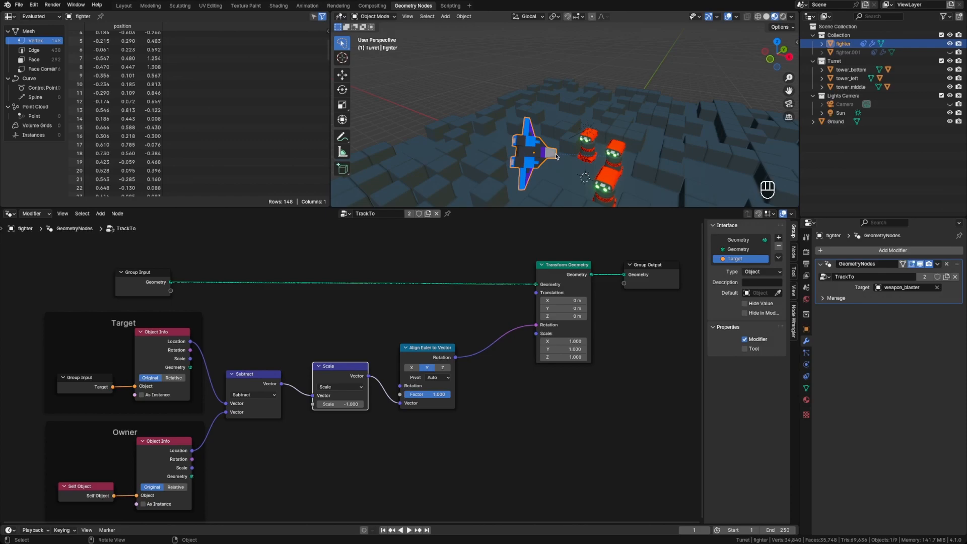
key("g")
key("shift+z")
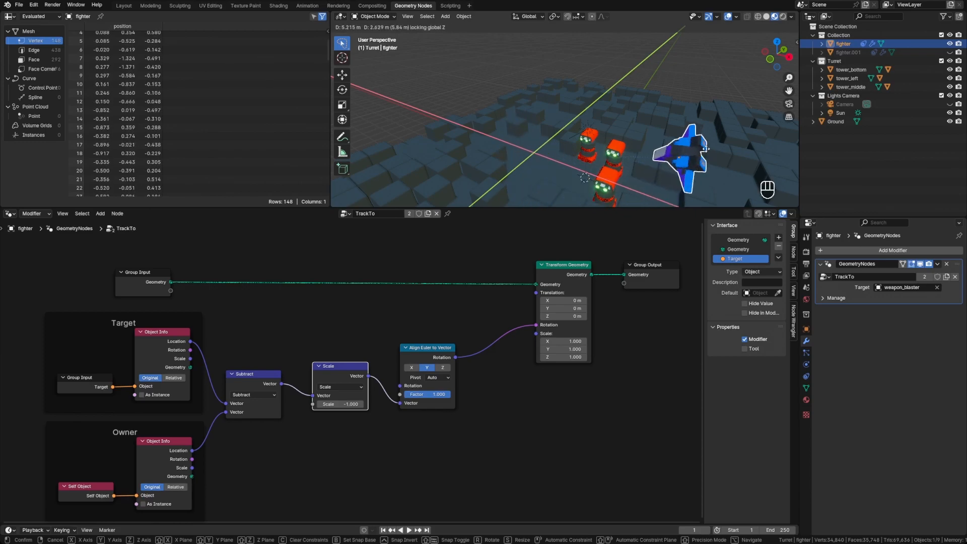
right_click(598, 161)
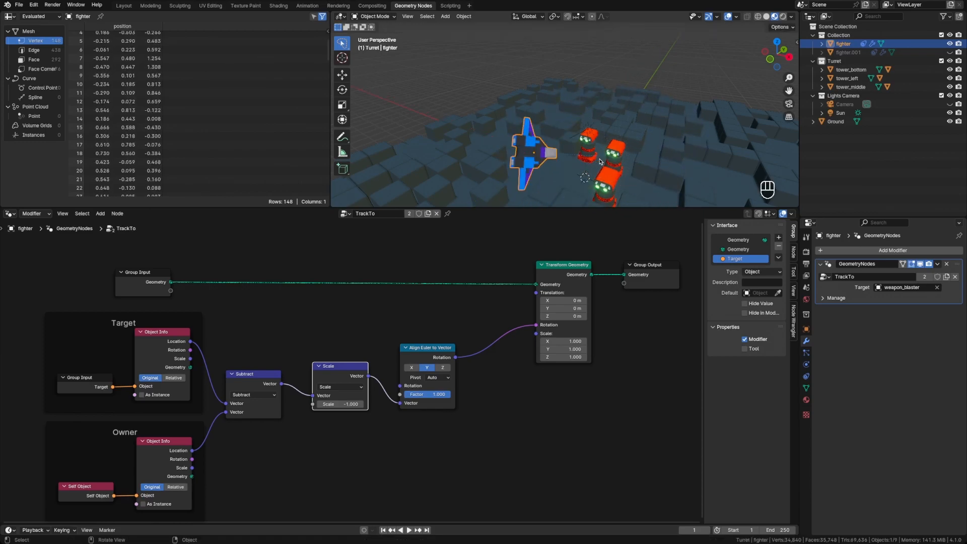
- Disable the Geometry Nodes modifier in the viewport and enable the fighter's Track To constraint instead
left_click(921, 264)
left_click(806, 376)
left_click(929, 264)
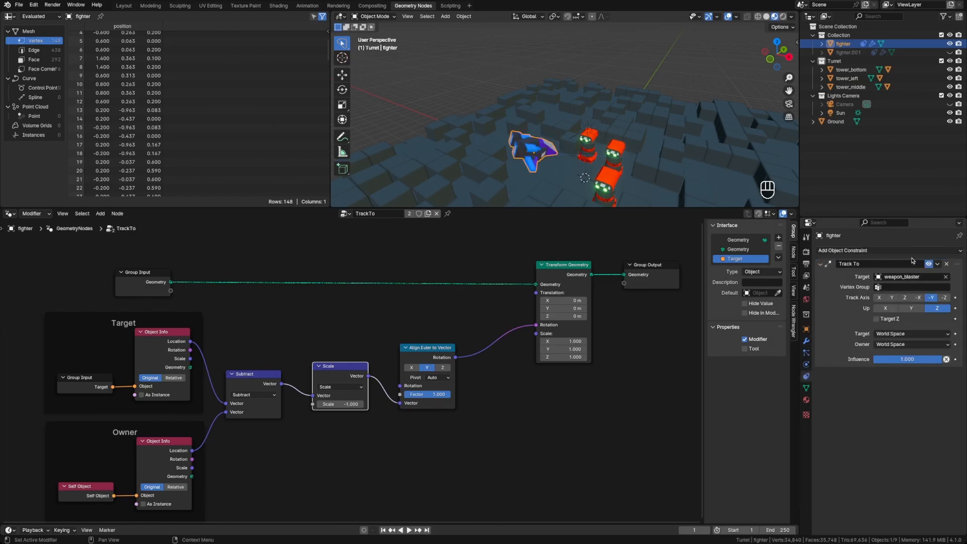
- Test the Track To constraint by moving the fighter past the turrets with Z locked, and cancel the move
key("g")
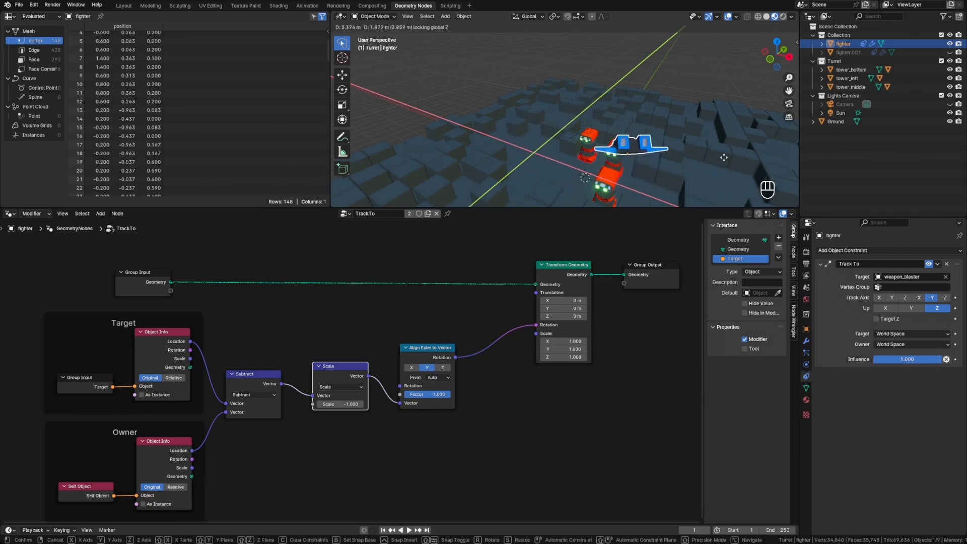
right_click(665, 123)
- Disable the fighter's Track To constraint and enable its Geometry Nodes modifier in the viewport again
left_click(929, 263)
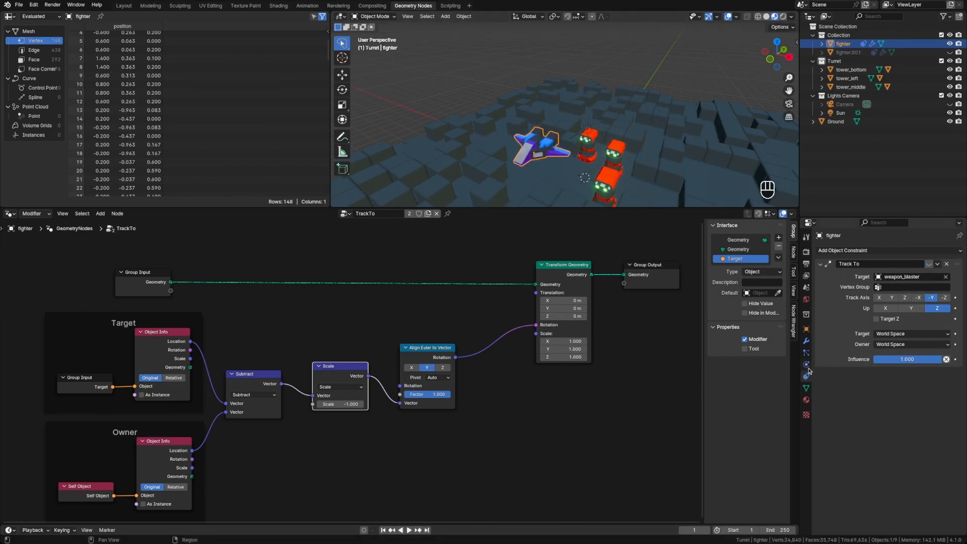
left_click(807, 342)
left_click(921, 264)
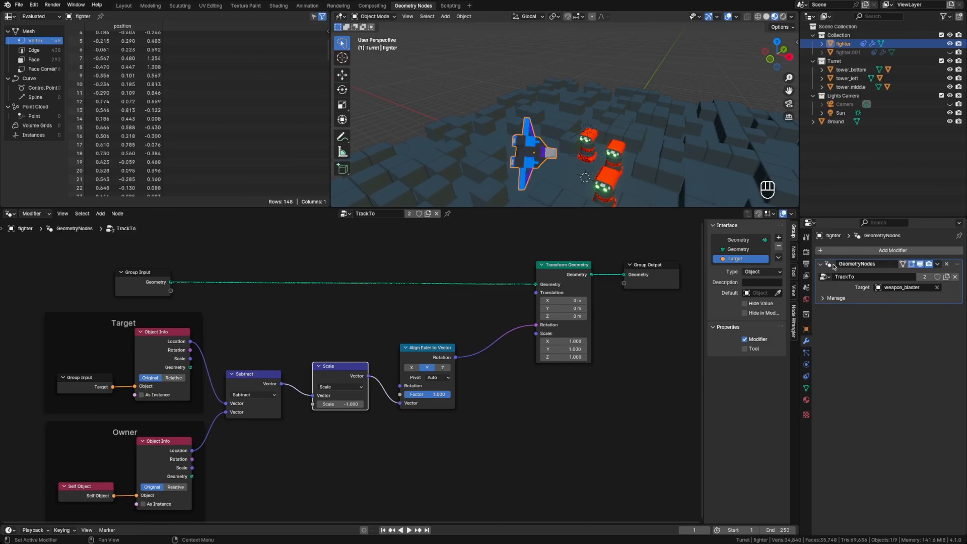
middle_click_drag(544, 151, 569, 174)
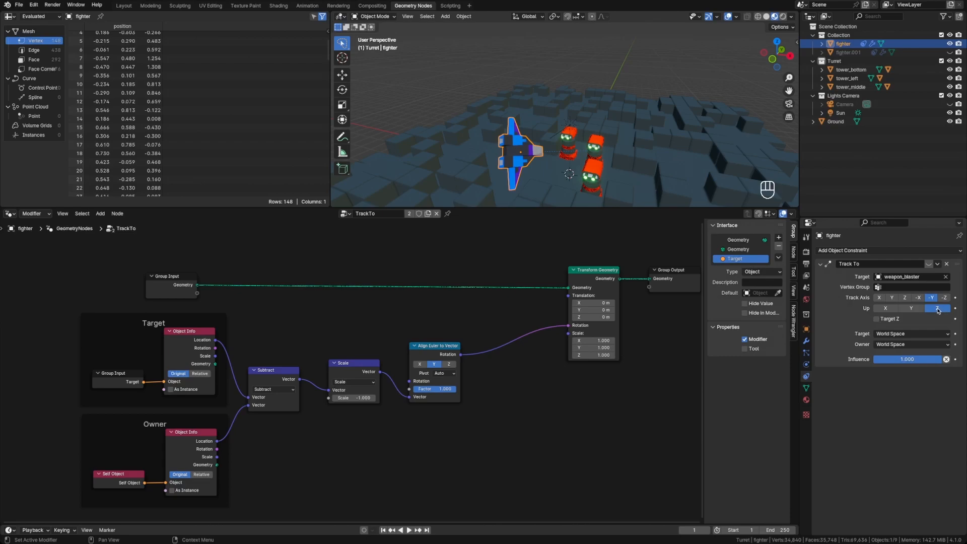
- Make room before Transform Geometry and insert a duplicate of Align Euler to Vector on the link to its Rotation input
middle_click_drag(547, 402, 492, 396, "shift")
left_click_drag(508, 256, 618, 330)
key("g")
left_click(653, 325)
left_click(507, 402)
left_click(381, 349)
key("shift+d")
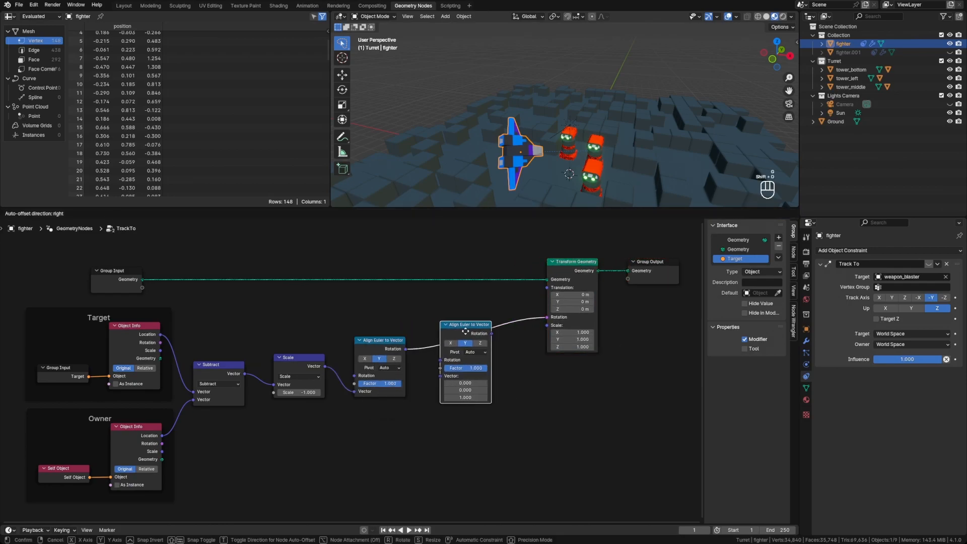
left_click(464, 330)
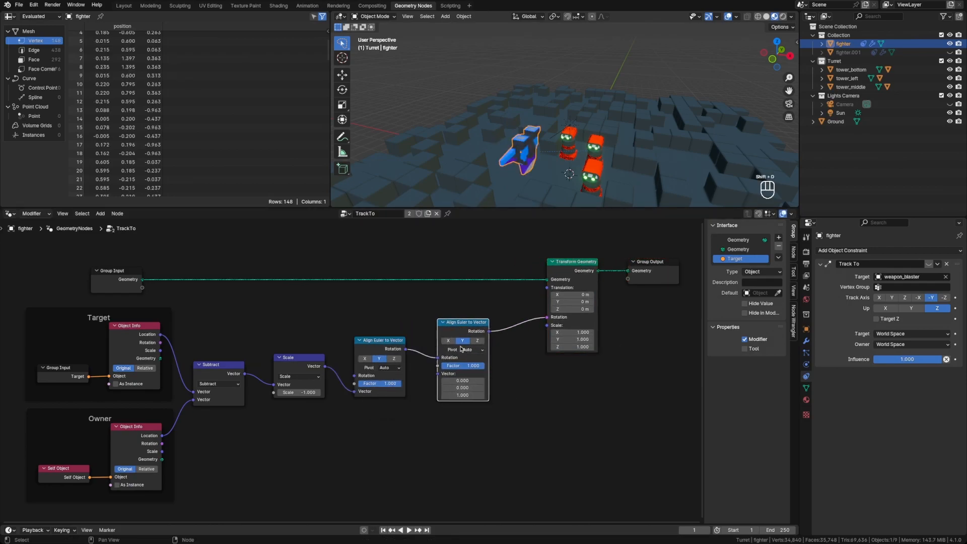
- Set the duplicated Align Euler to Vector node's axis to Z and its pivot to Y
left_click(477, 341)
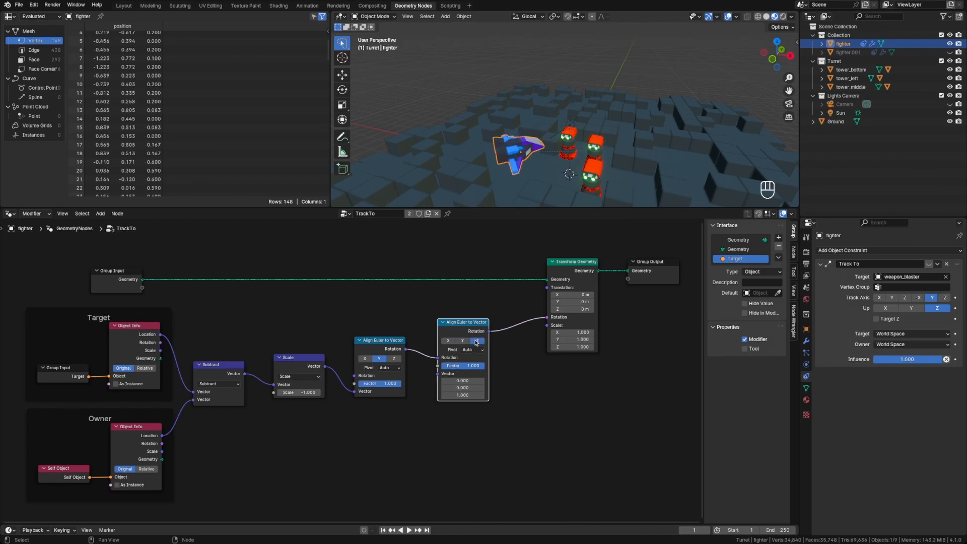
middle_click_drag(603, 176, 625, 197)
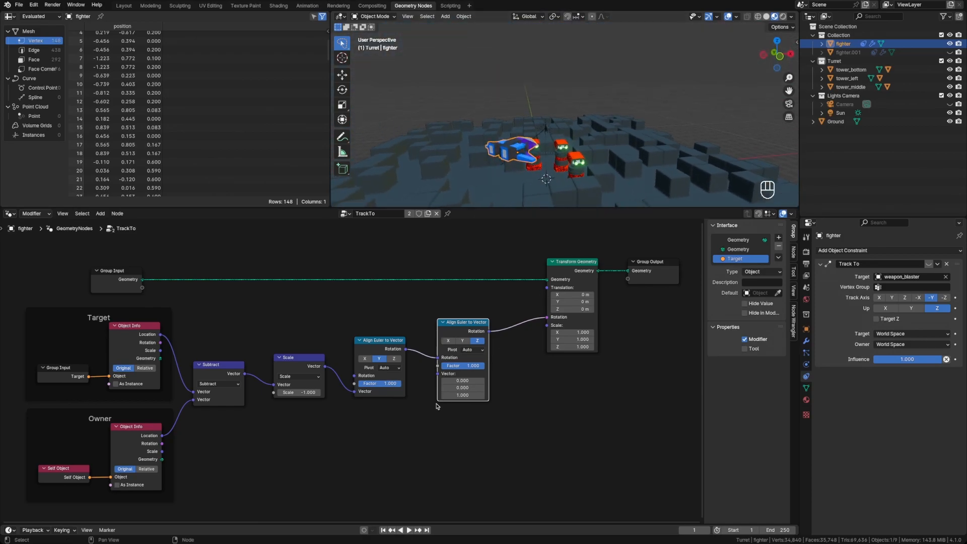
left_click(471, 349)
left_click(474, 373)
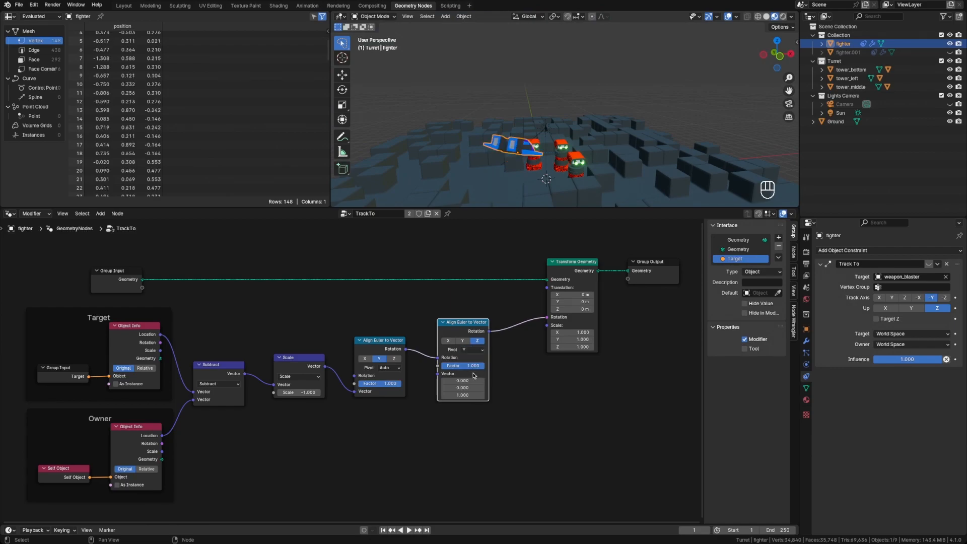
mouse_move(570, 171)
middle_mouse_down()
mouse_move(575, 191)
mouse_move(574, 183)
middle_mouse_up()
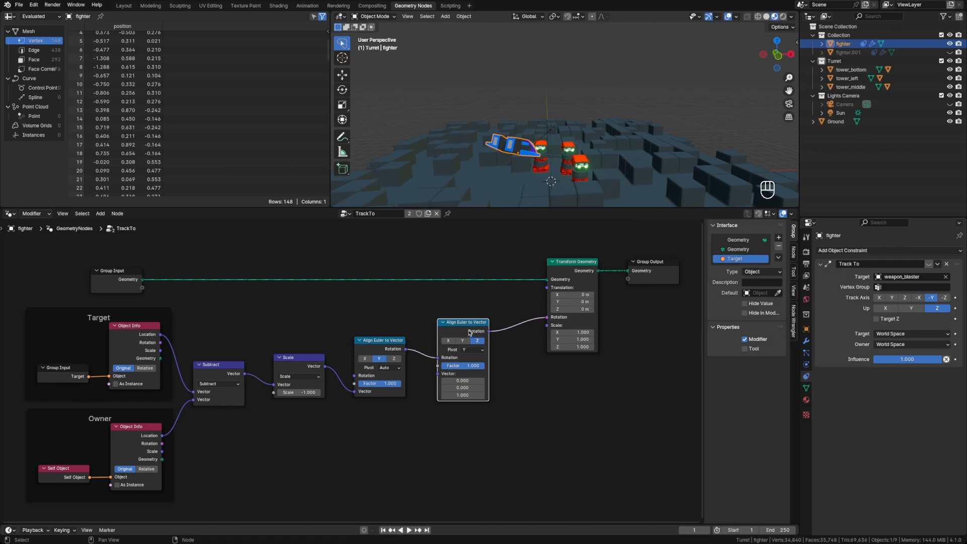
- Compare the fighter's roll without the second Align Euler to Vector node by muting and unmuting it and sweeping its Factor to 0 and back to 1
key("m")
key("m")
middle_click_drag(520, 132, 524, 187)
left_click_drag(478, 368, 442, 369)
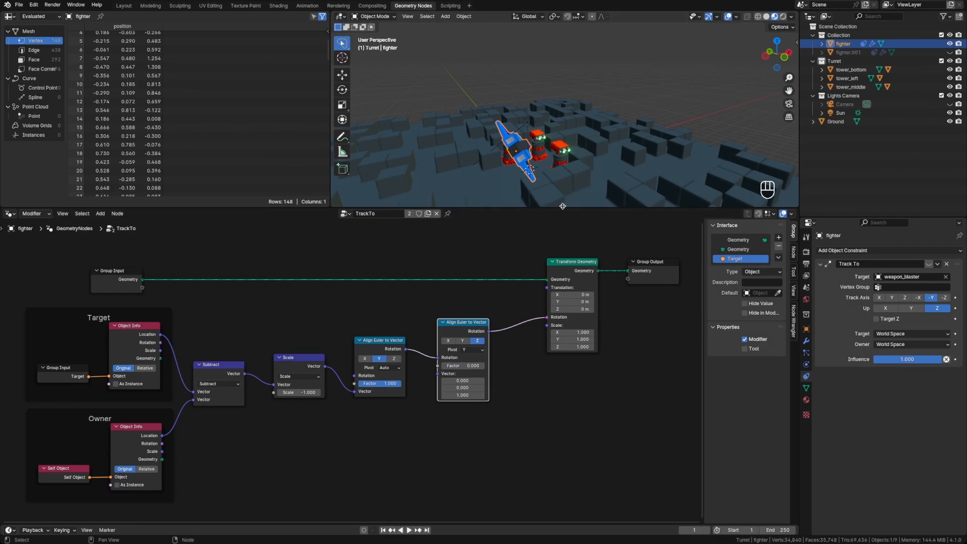
middle_click_drag(560, 208, 527, 253)
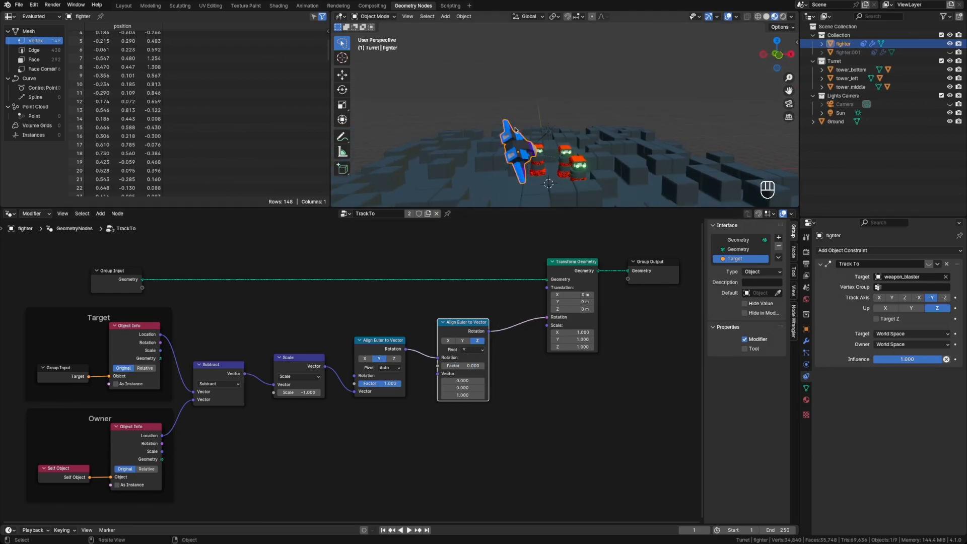
left_click_drag(454, 367, 494, 367)
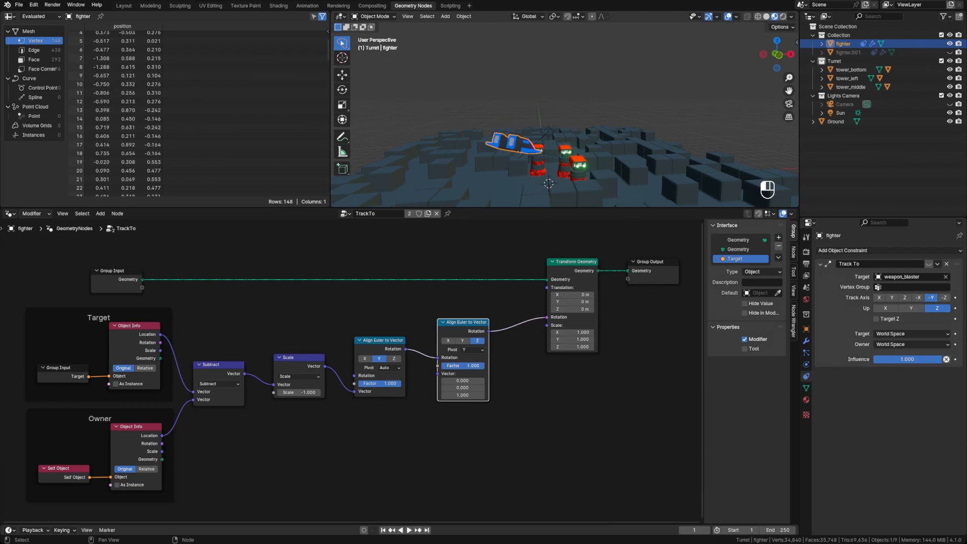
middle_click_drag(542, 111, 546, 146)
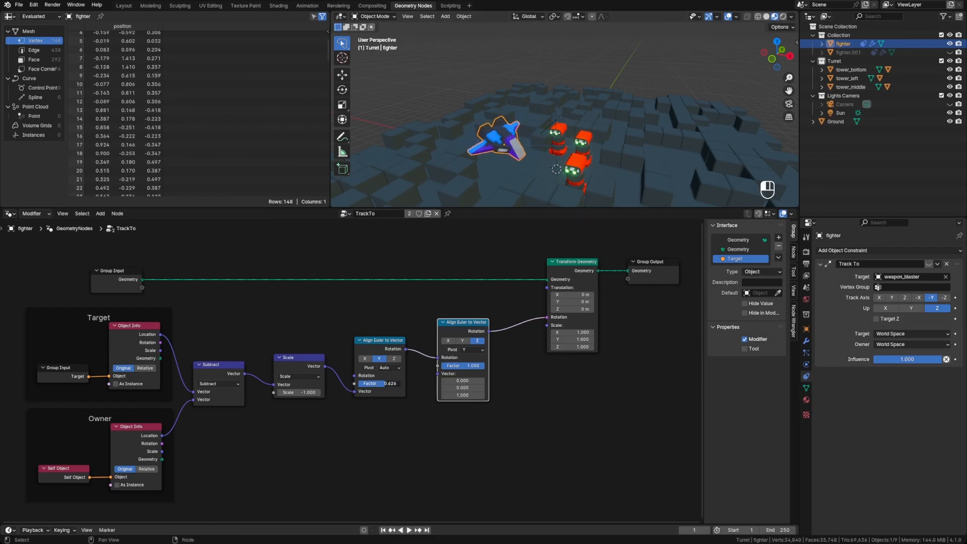
- Sweep the first Align Euler to Vector node's Factor and return it to 1.000 while checking the fighter's orientation
mouse_move(390, 386)
left_mouse_down()
mouse_move(355, 387)
mouse_move(401, 383)
left_mouse_up()
middle_click_drag(592, 118, 527, 135)
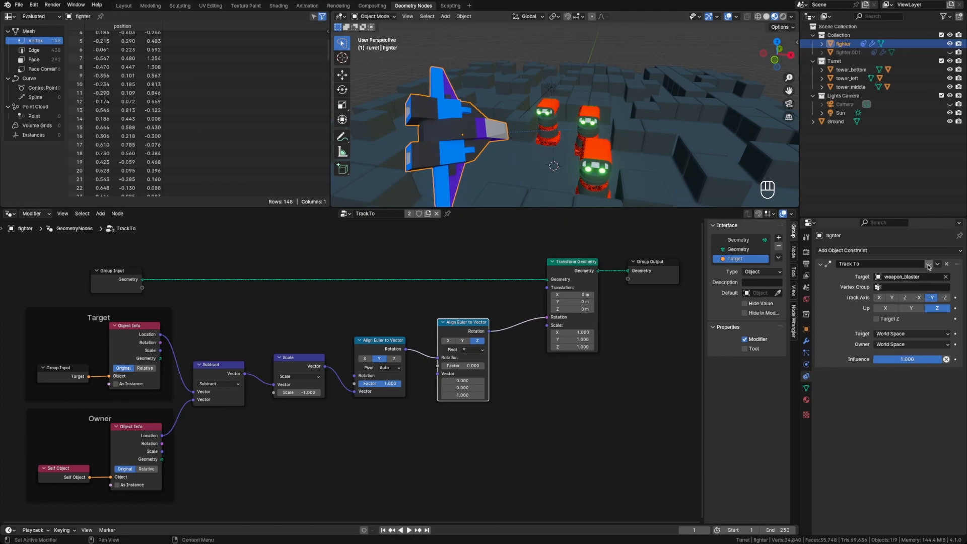
middle_click_drag(537, 157, 520, 181)
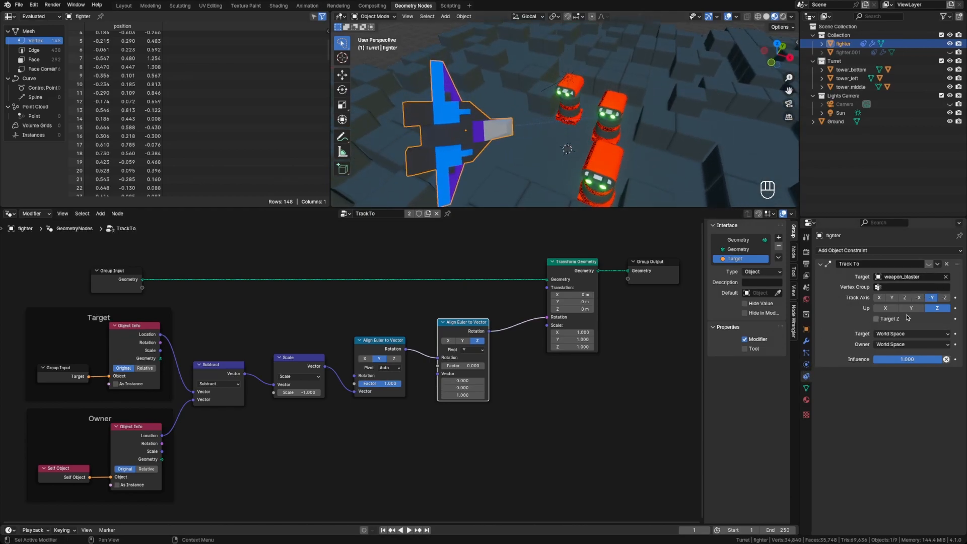
- Try removing the Track To constraint, undo that, and return both Align Euler to Vector nodes' Factor to 1.000
left_click(947, 266)
key("super+z")
middle_click_drag(609, 121, 534, 183)
left_click_drag(388, 382, 484, 366)
middle_click_drag(541, 179, 566, 184)
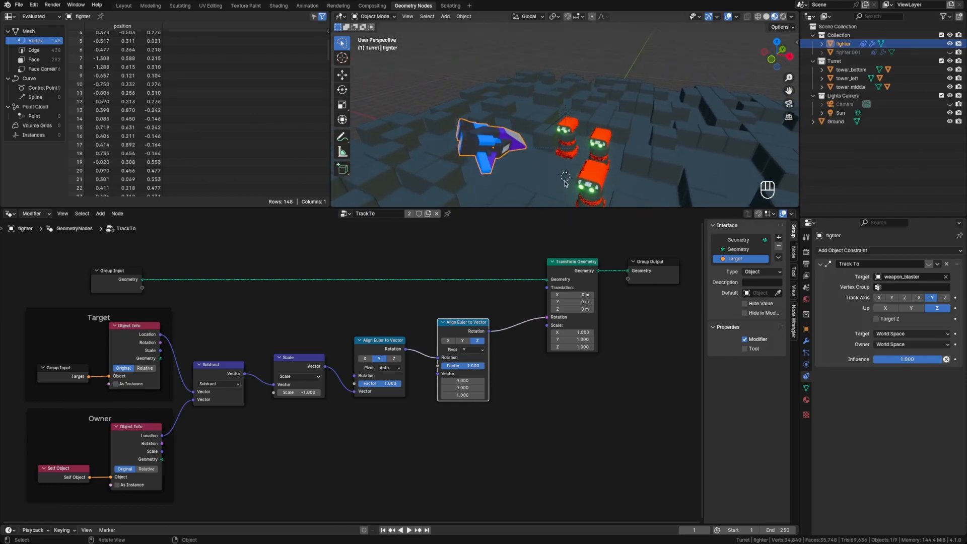
- Test the node-based tracking by moving the fighter behind the turrets with Z locked, and undo the move
key("g")
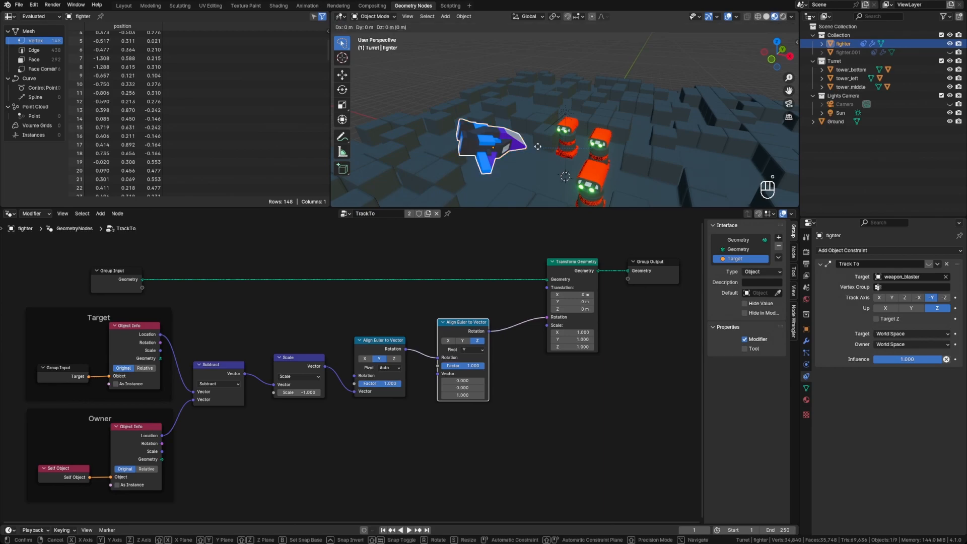
key("shift+z")
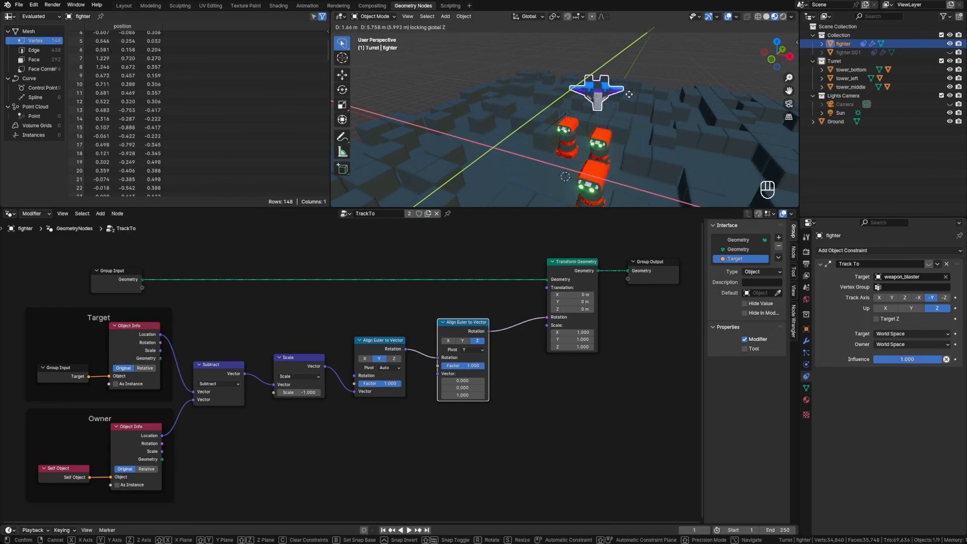
key("super+z")
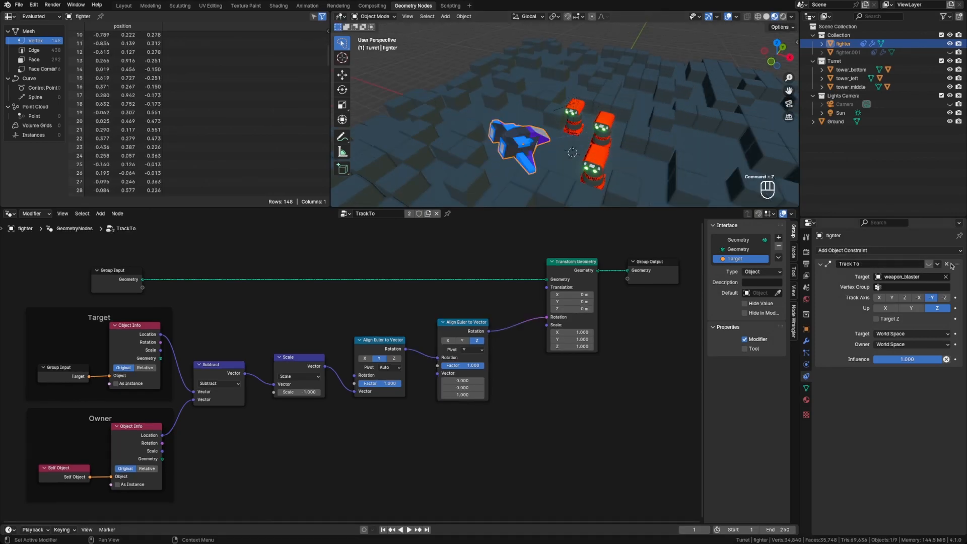
- Delete the fighter's Track To constraint and check the TrackTo modifier alone with a trial move that is cancelled
left_click(947, 264)
left_click(806, 342)
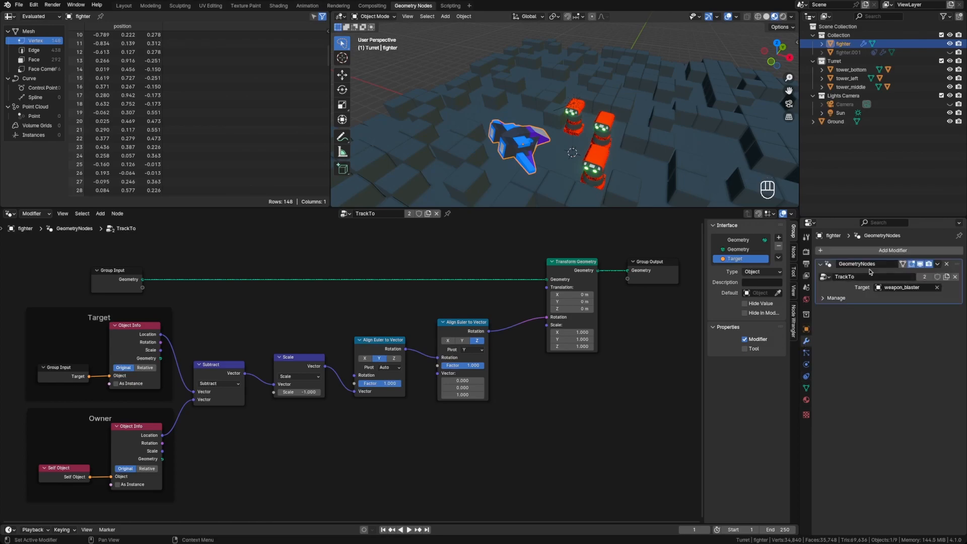
key("g")
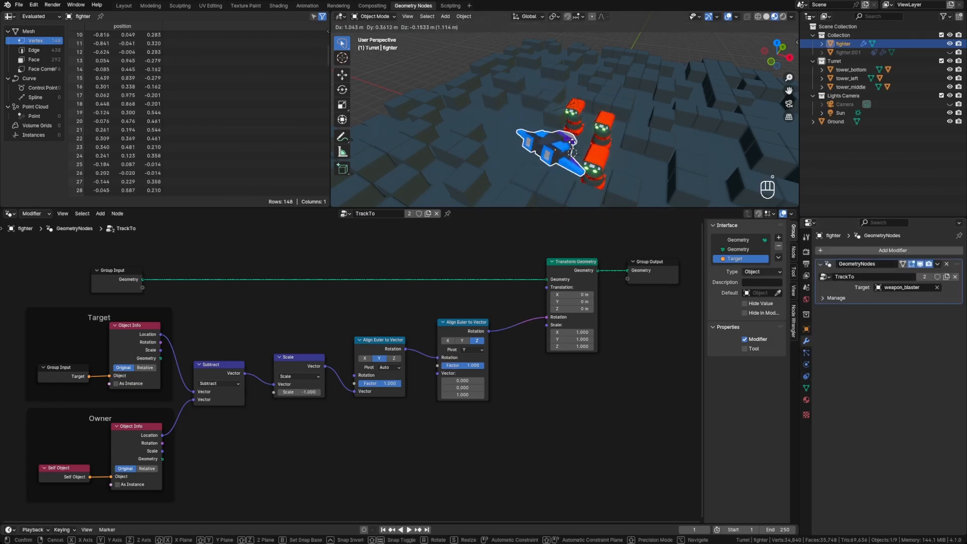
right_click(566, 126)
- Add a Geometry Nodes modifier with the TrackTo node group to the nearest turret's blaster and set its Target to fighter
middle_click_drag(592, 171, 594, 146)
left_click(594, 146)
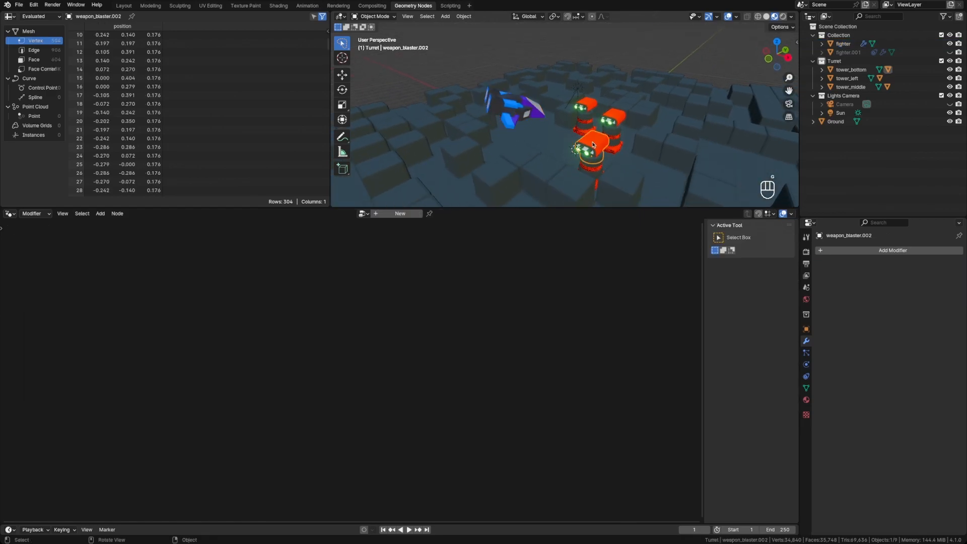
left_click(851, 251)
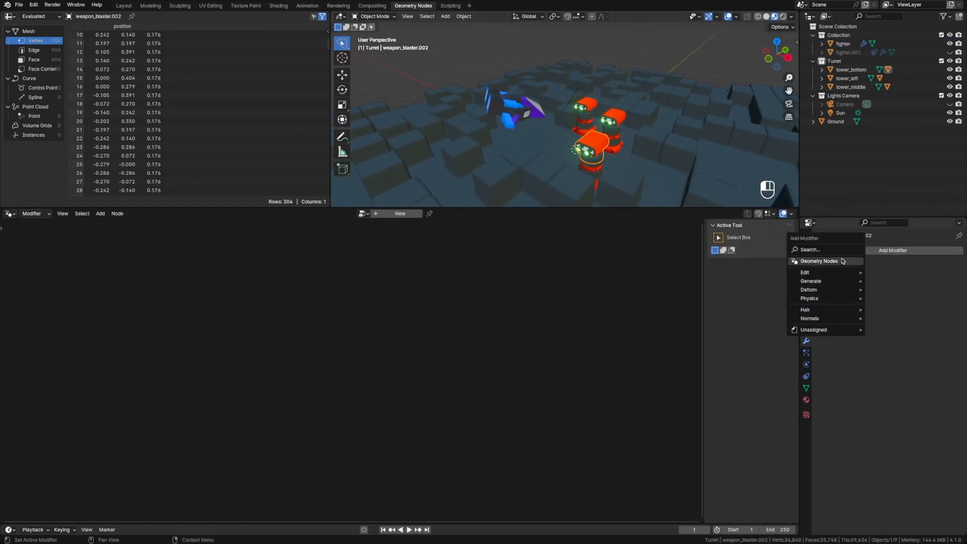
left_click(844, 261)
left_click(824, 277)
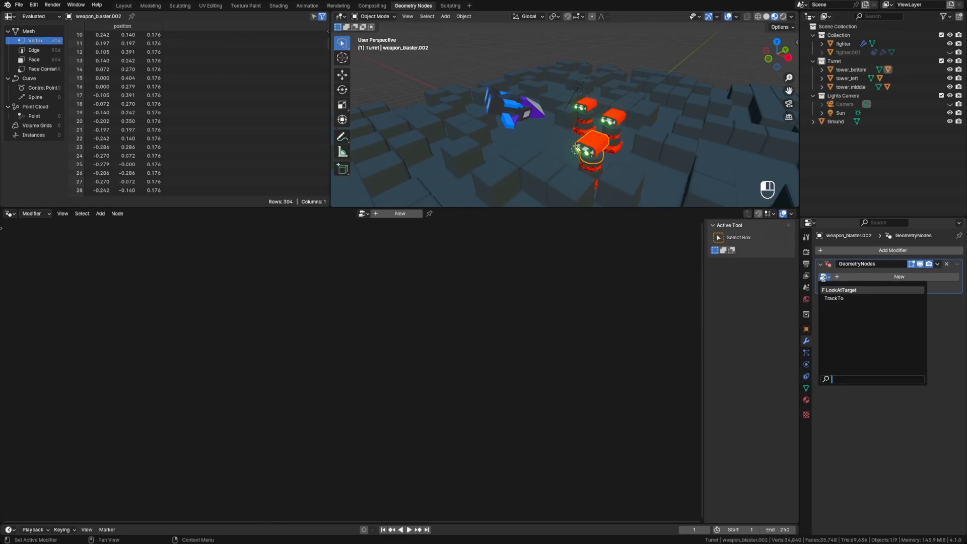
left_click(829, 298)
middle_click_drag(561, 380, 584, 373)
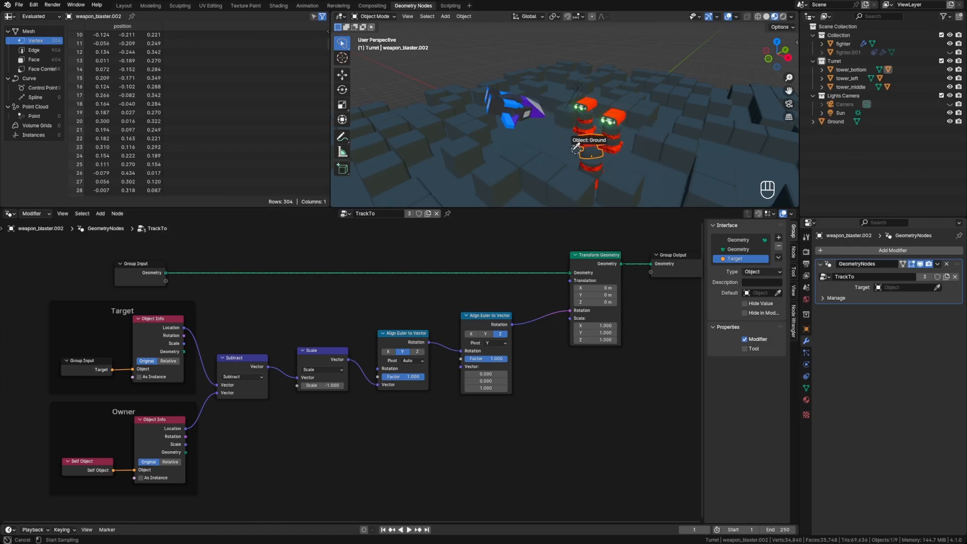
left_click(524, 98)
- Select the other turrets' blasters with weapon_blaster.002 active and copy its TrackTo modifier to them
middle_click_drag(524, 98, 591, 91)
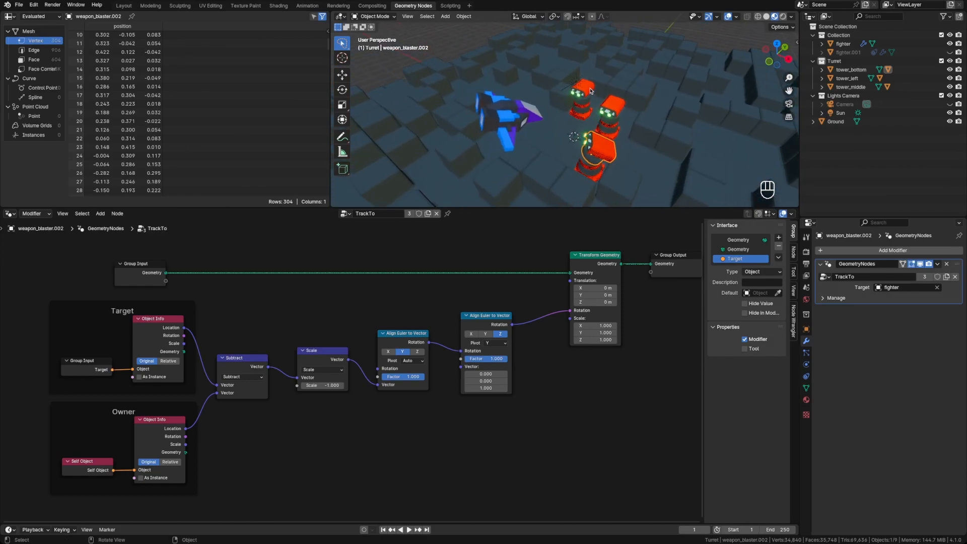
left_click(591, 91)
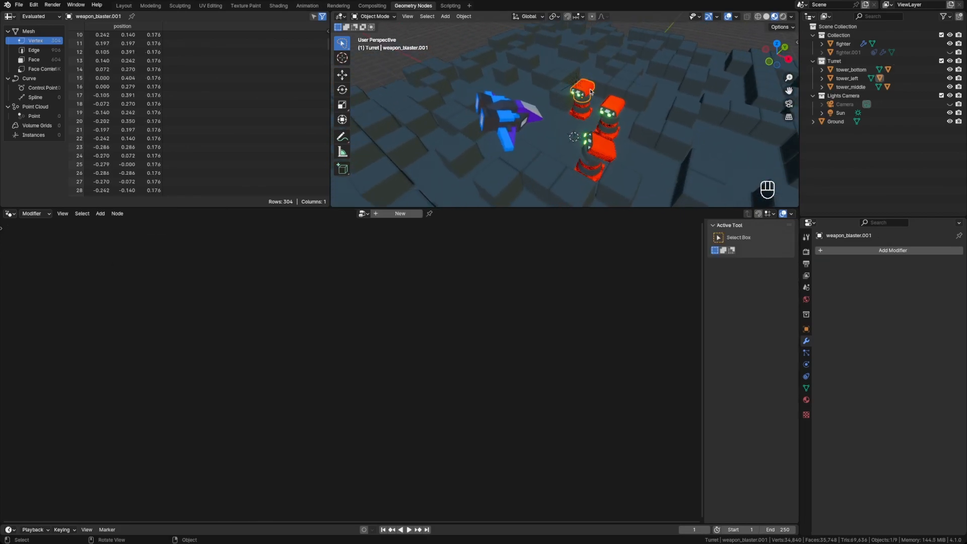
left_click(607, 151, "shift")
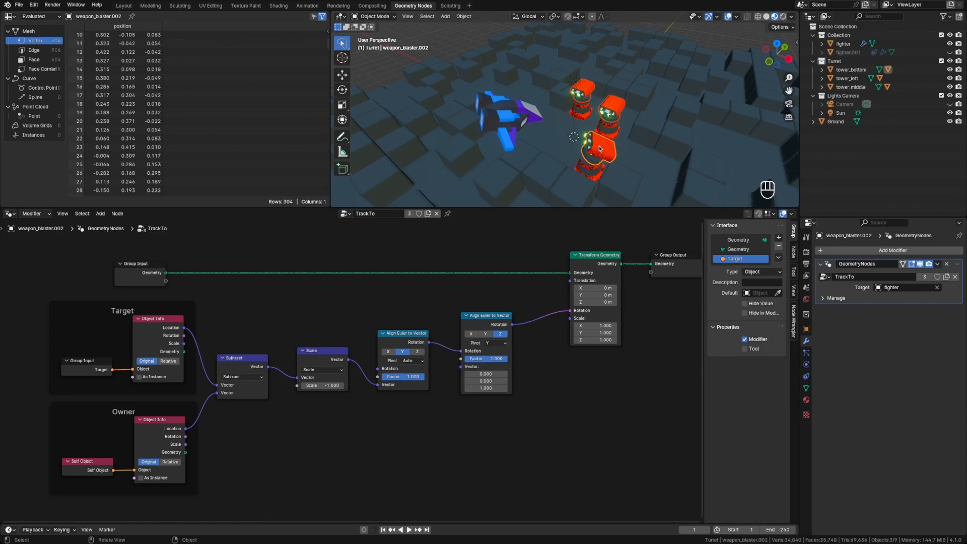
left_click(939, 264)
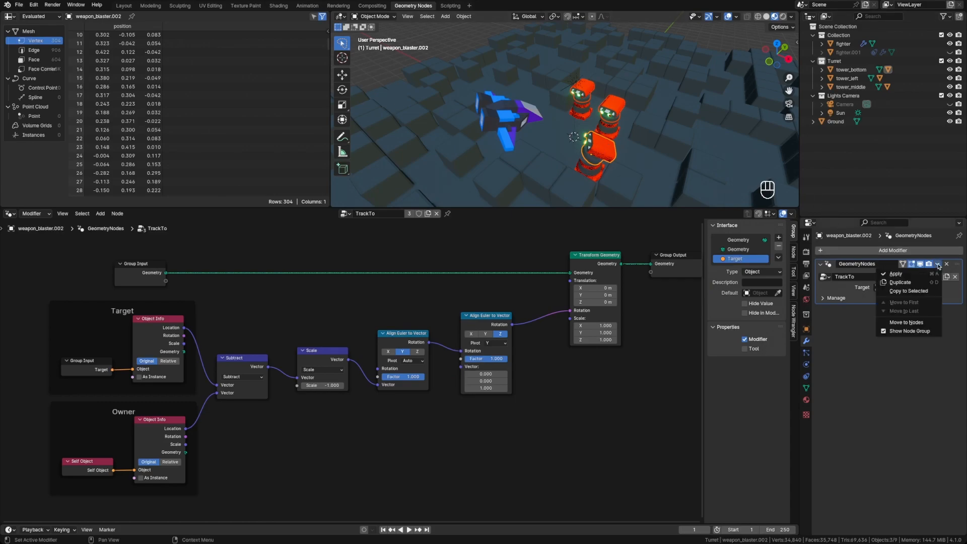
left_click(926, 291)
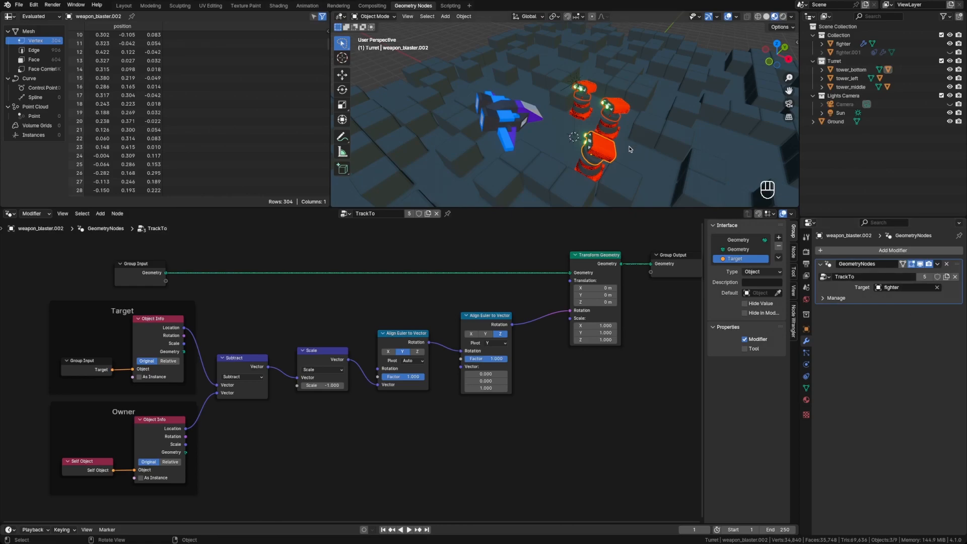
- Move the fighter around the turrets with Z locked to test that the blasters follow it
middle_click_drag(569, 132, 539, 113)
left_click(519, 111)
key("g")
key("g")
key("shift+z")
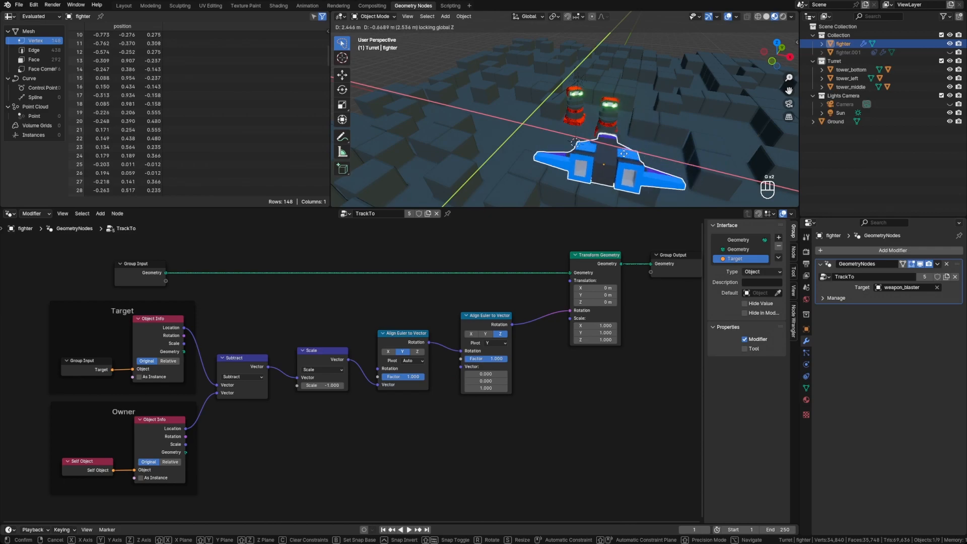